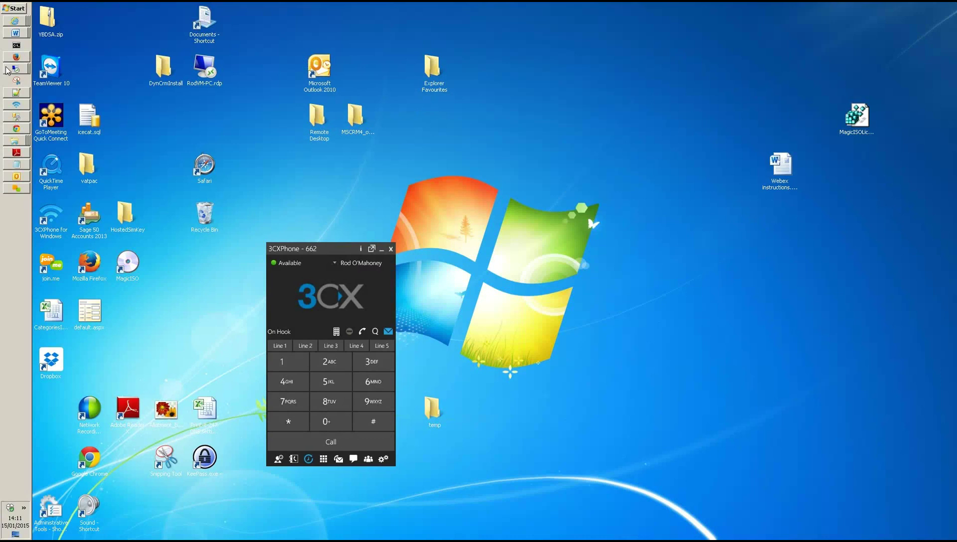
- Bring up the sim50testdev remote session showing Okley Global Business Solutions in Sage CRM
{"action": "left_click", "coordinate": [6, 72]}
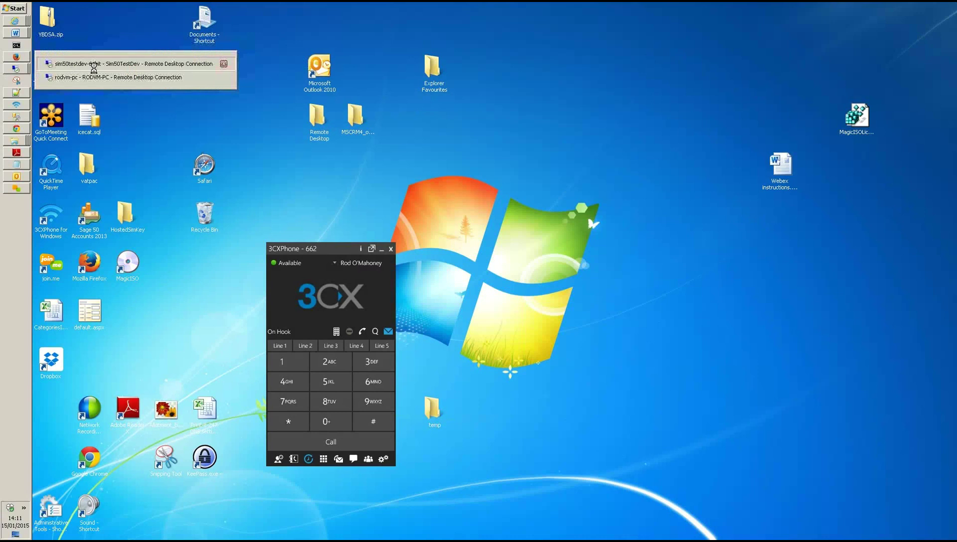
{"action": "left_click", "coordinate": [94, 69]}
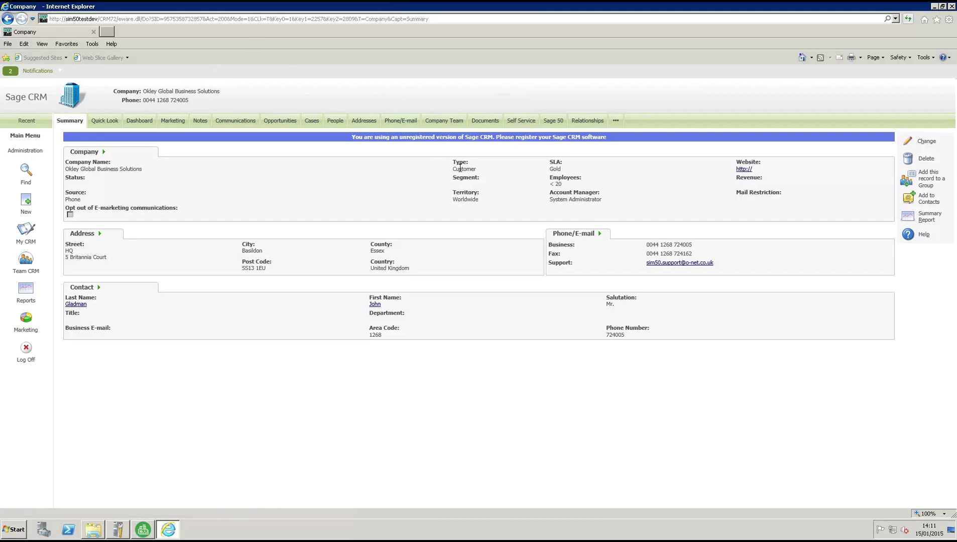
{"action": "left_click_drag", "start_coordinate": [456, 169], "coordinate": [476, 168]}
{"action": "left_click", "coordinate": [284, 182]}
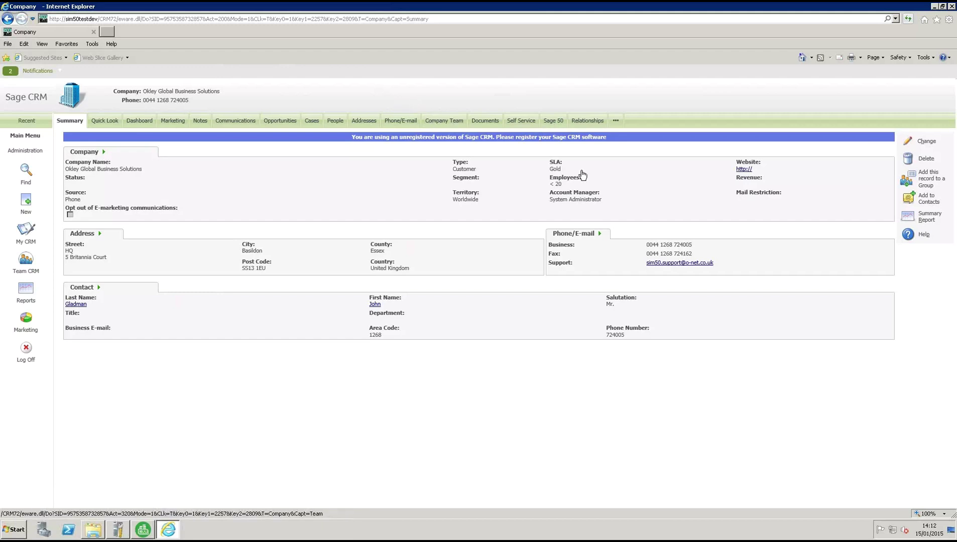
{"action": "left_click", "coordinate": [553, 122]}
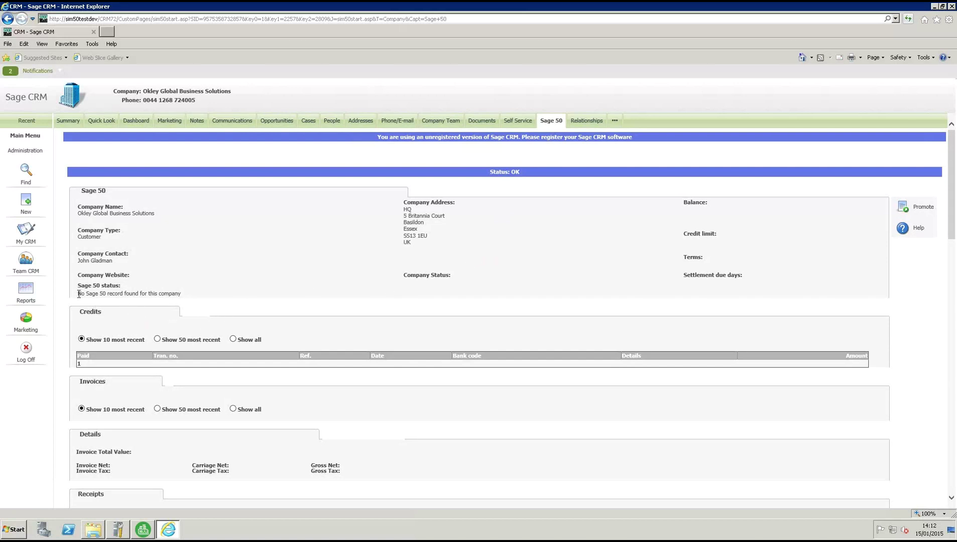
- Confirm the Sage 50 tab reports no Sage 50 record, then promote the company
{"action": "left_click_drag", "start_coordinate": [78, 294], "coordinate": [181, 298]}
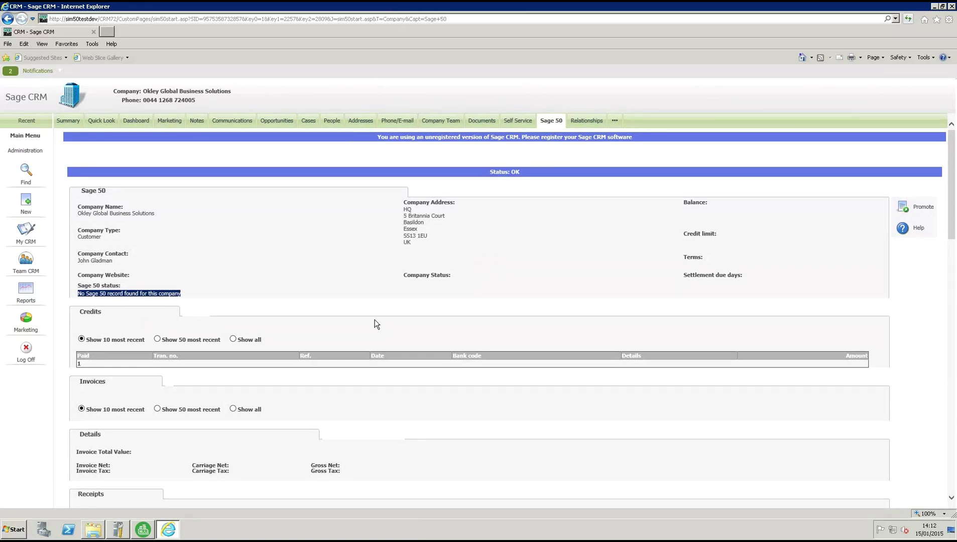
{"action": "left_click", "coordinate": [906, 299]}
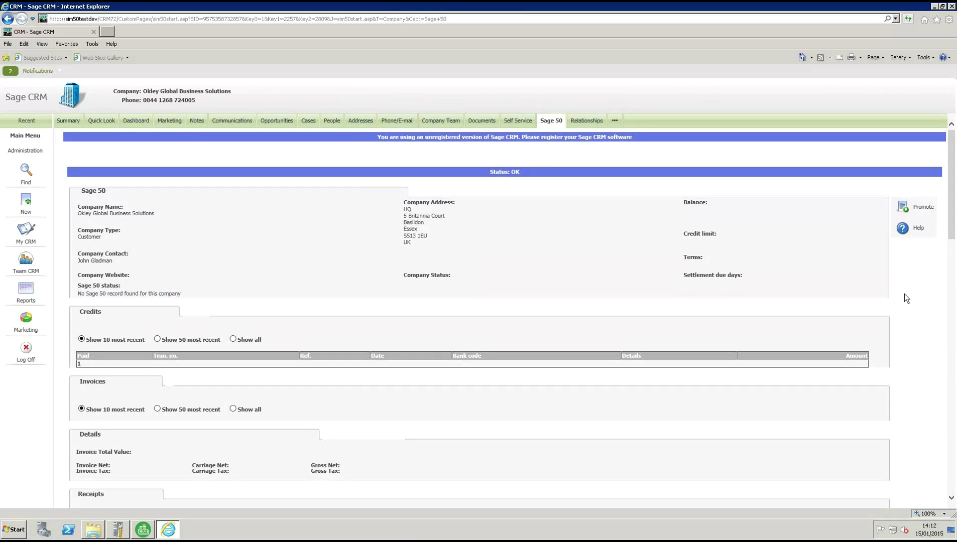
{"action": "left_click", "coordinate": [903, 211]}
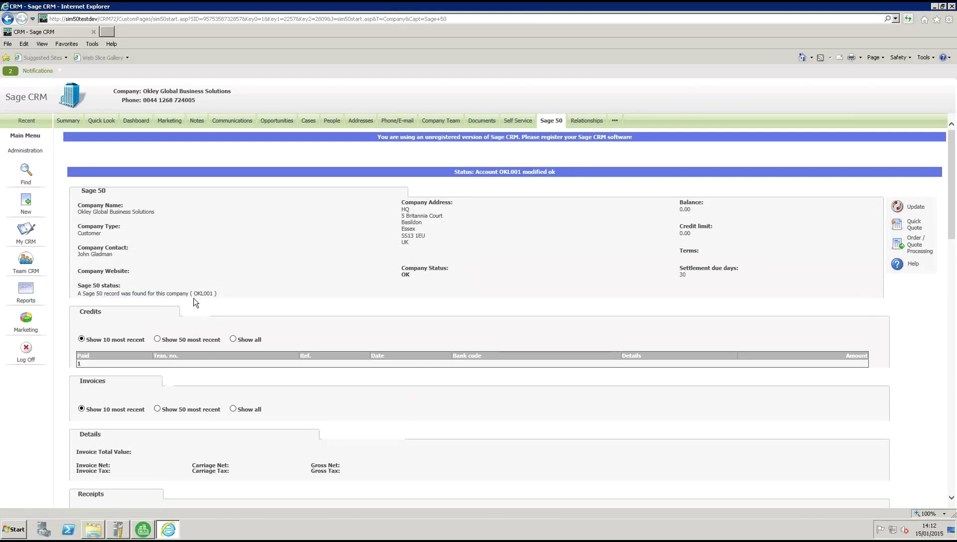
- Verify the new Sage 50 account code OKL001, then bring up Sage 50 Accounts
{"action": "mouse_move", "coordinate": [194, 294]}
{"action": "left_mouse_down"}
{"action": "mouse_move", "coordinate": [216, 294]}
{"action": "mouse_move", "coordinate": [209, 300]}
{"action": "left_mouse_up"}
{"action": "left_click", "coordinate": [142, 530]}
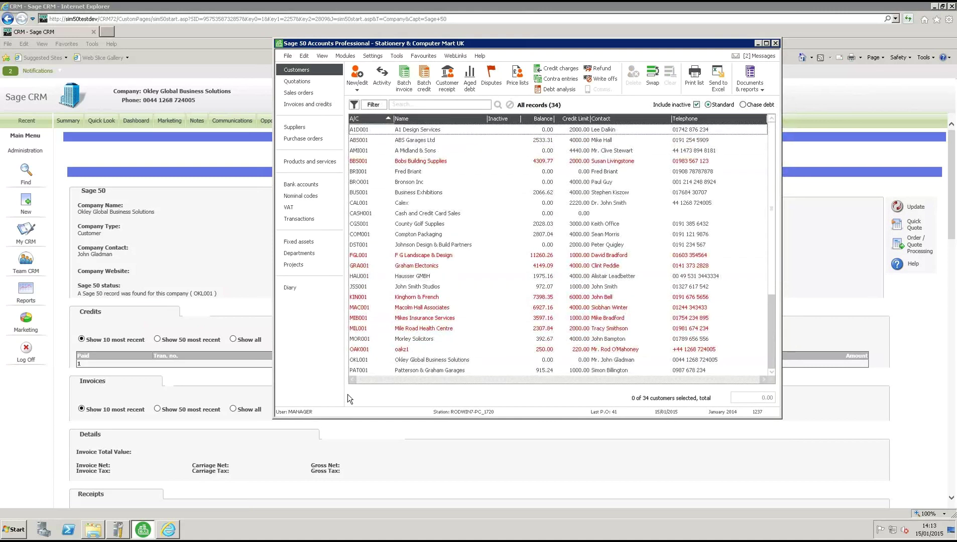
- Open customer OKL001 in Sage 50, dismiss the terms-not-agreed warning, and view Credit Control
{"action": "left_click", "coordinate": [359, 361]}
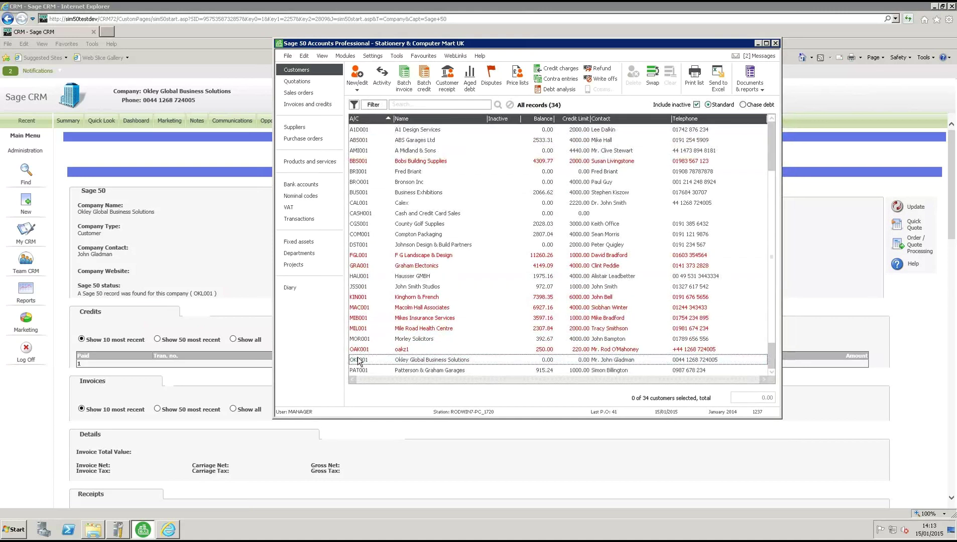
{"action": "double_click", "coordinate": [356, 360]}
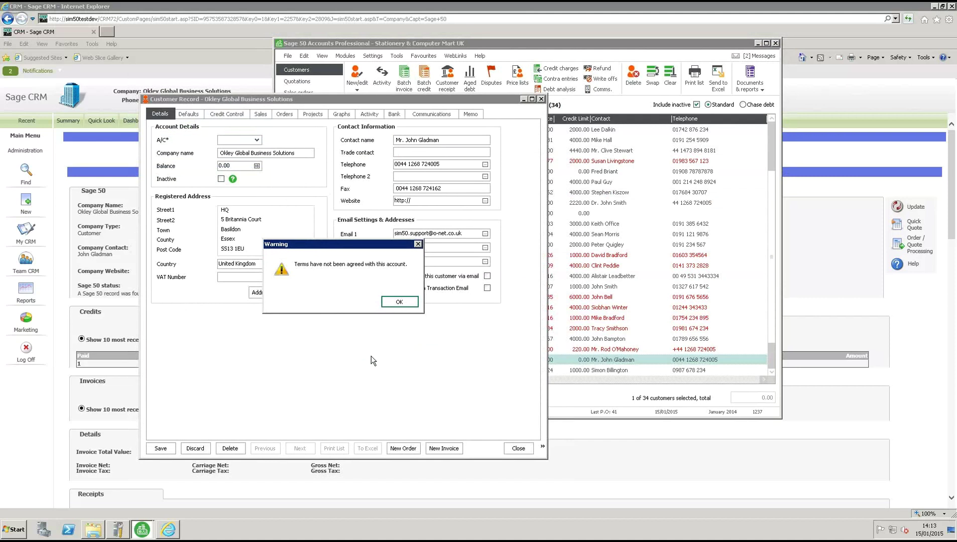
{"action": "left_click", "coordinate": [399, 301]}
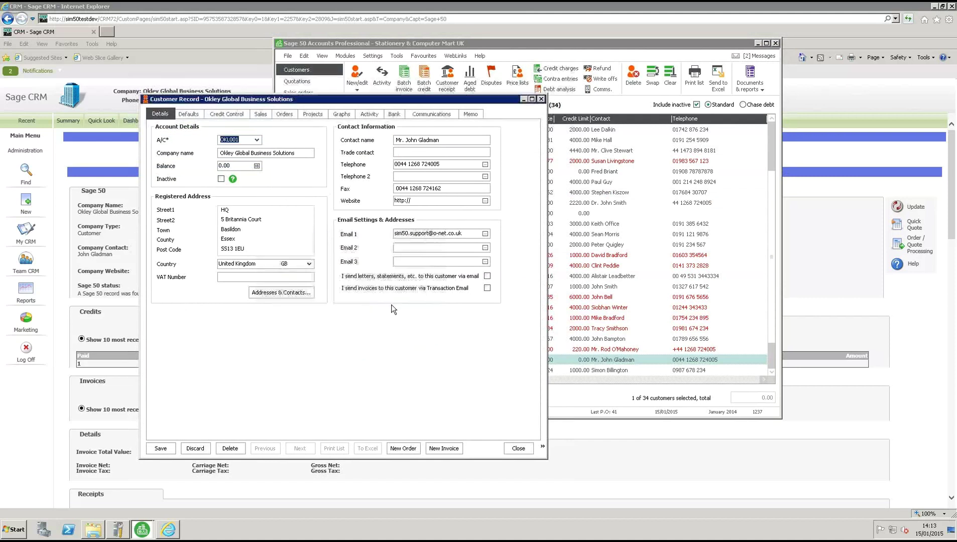
{"action": "left_click", "coordinate": [229, 112]}
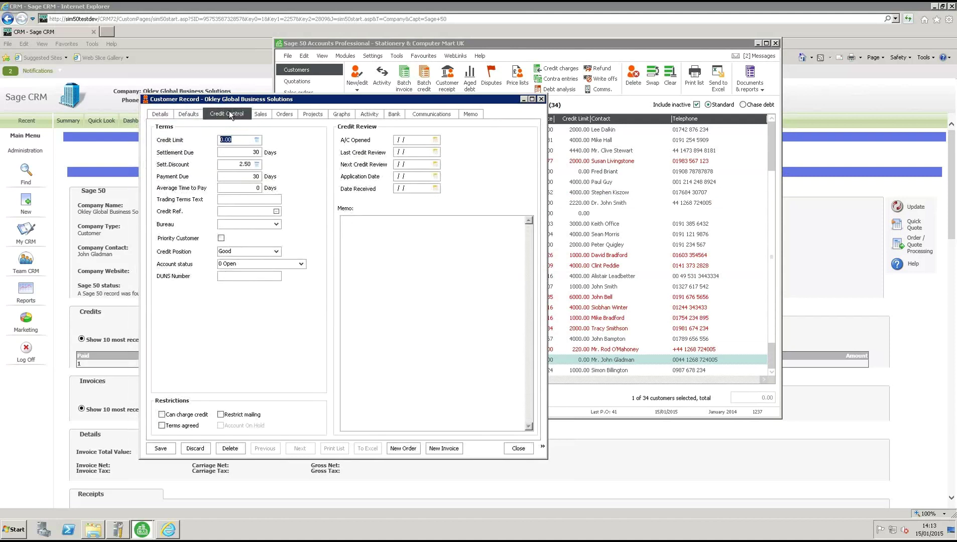
- Set credit limit 25000.00, 31 settlement days, trading terms 'good', terms agreed, and save
{"action": "left_click", "coordinate": [236, 141]}
{"action": "type", "text": "2500"}
{"action": "key", "text": "Tab"}
{"action": "type", "text": "31"}
{"action": "key", "text": "Tab"}
{"action": "key", "text": "Tab"}
{"action": "key", "text": "Tab"}
{"action": "key", "text": "Tab"}
{"action": "type", "text": "good"}
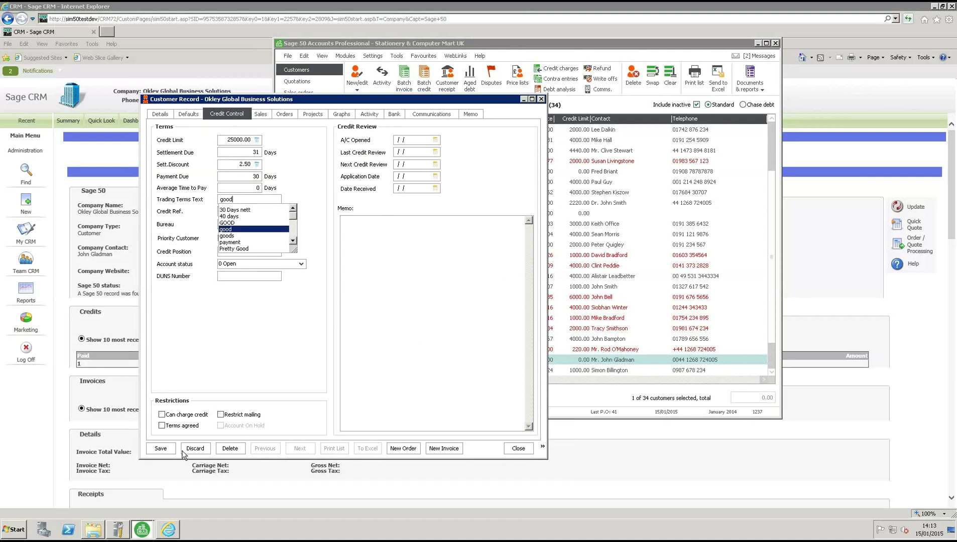
{"action": "left_click", "coordinate": [162, 425]}
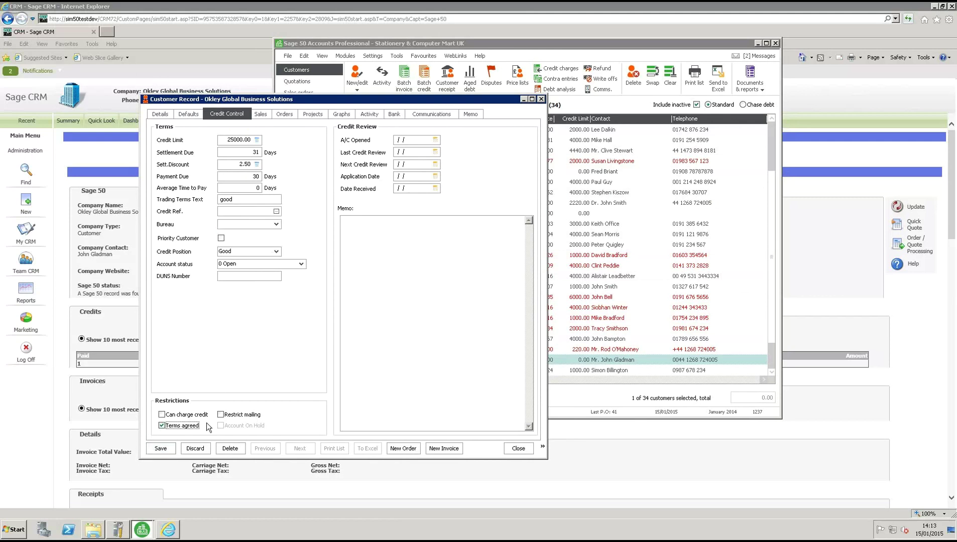
{"action": "left_click", "coordinate": [162, 450]}
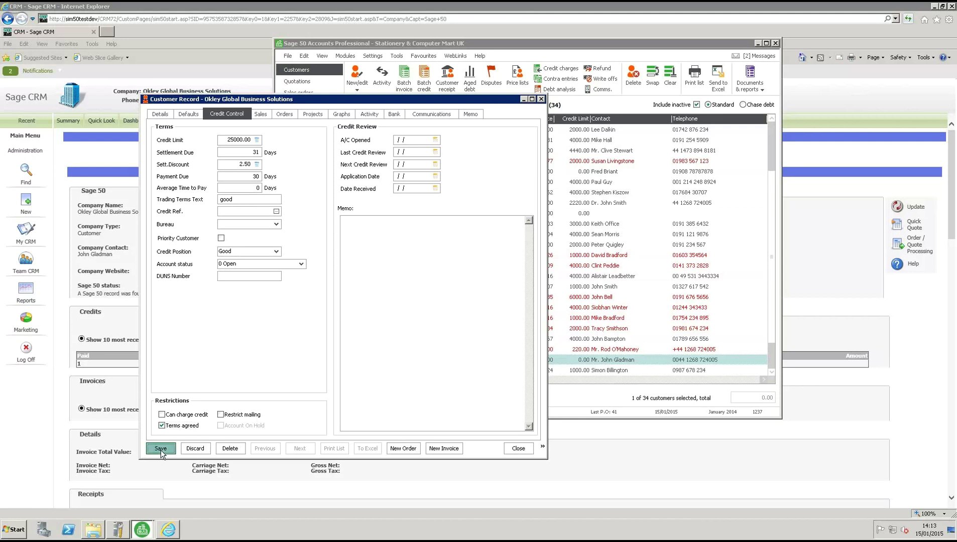
{"action": "left_click", "coordinate": [519, 449]}
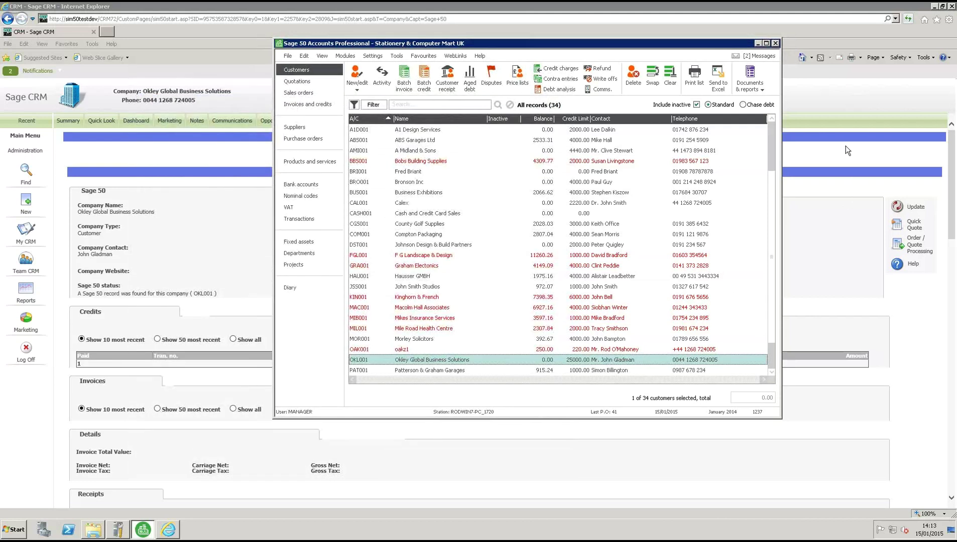
{"action": "left_click", "coordinate": [842, 148]}
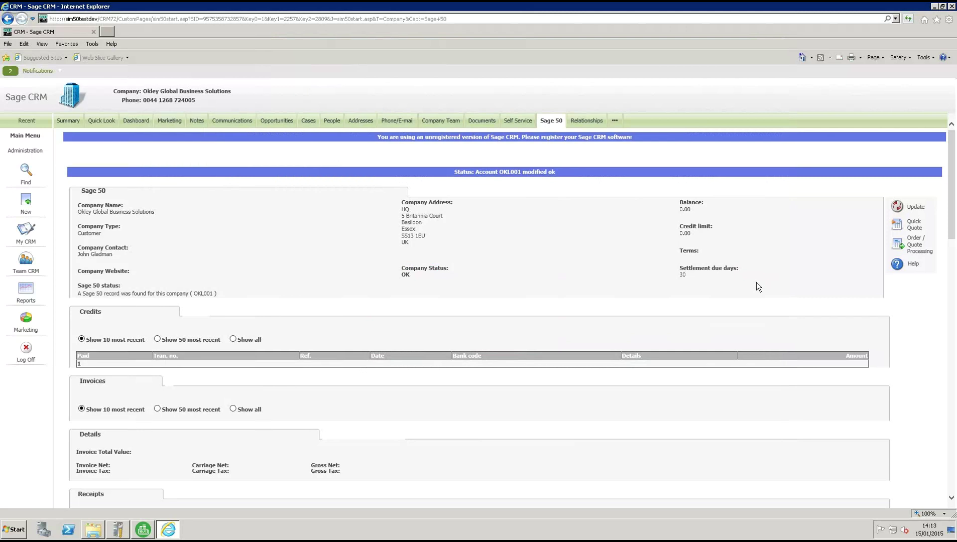
- Reload the Sage 50 tab and confirm the 25000.00 limit, 'good' terms and 31 days
{"action": "left_click_drag", "start_coordinate": [697, 226], "coordinate": [702, 276]}
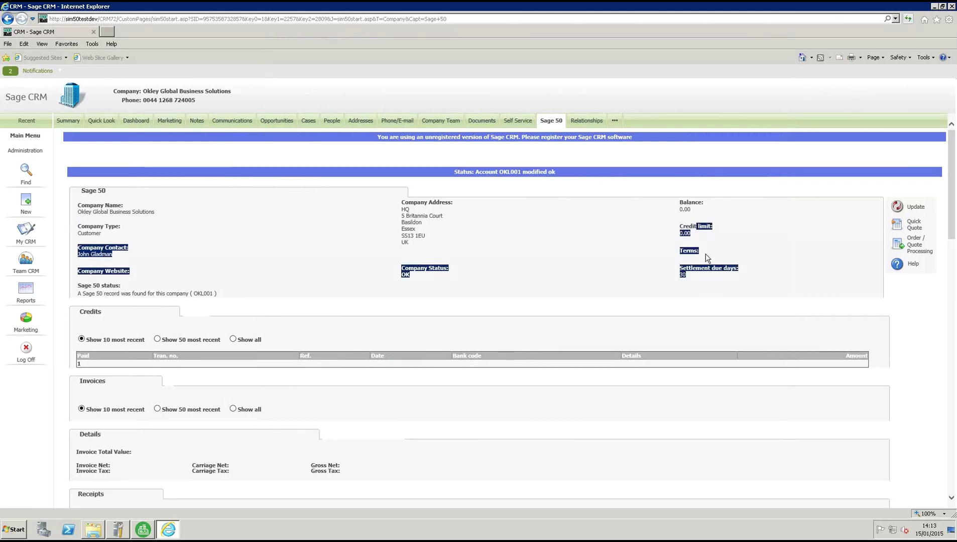
{"action": "left_click", "coordinate": [709, 241]}
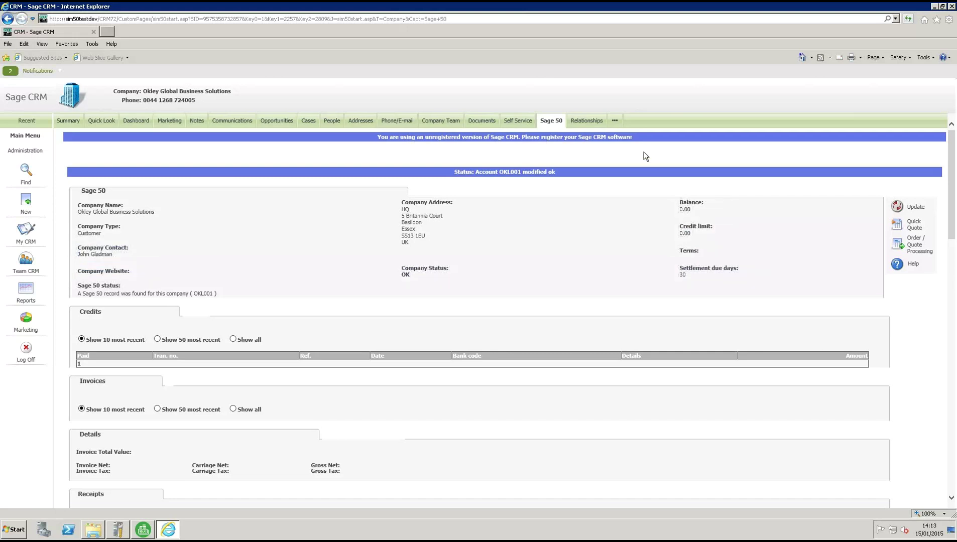
{"action": "left_click", "coordinate": [552, 124]}
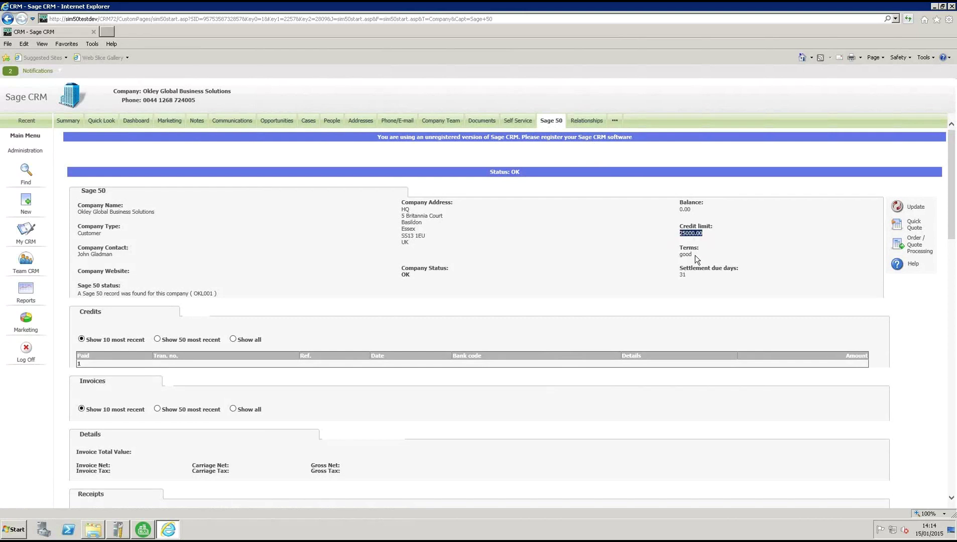
{"action": "left_click_drag", "start_coordinate": [694, 255], "coordinate": [686, 255]}
{"action": "left_click", "coordinate": [409, 276]}
{"action": "left_click", "coordinate": [66, 124]}
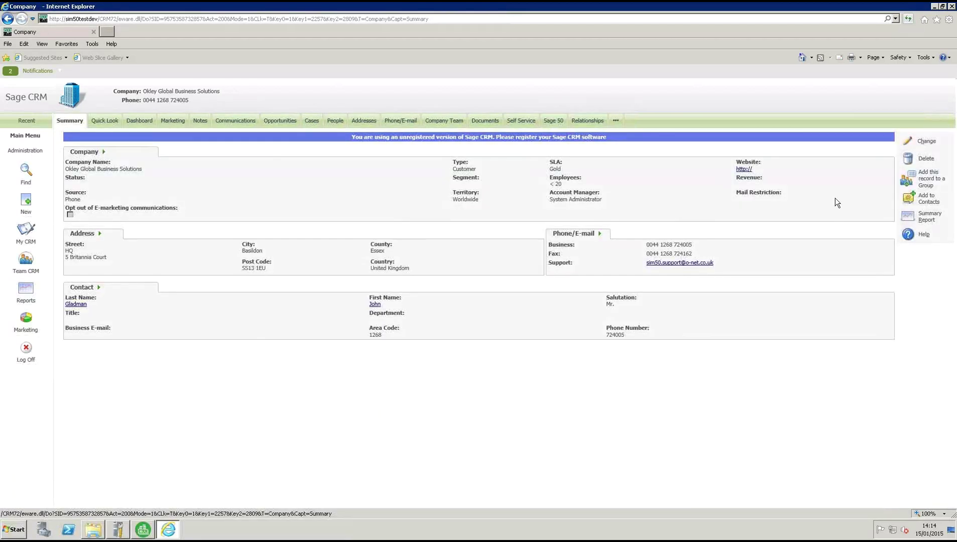
{"action": "left_click", "coordinate": [908, 144]}
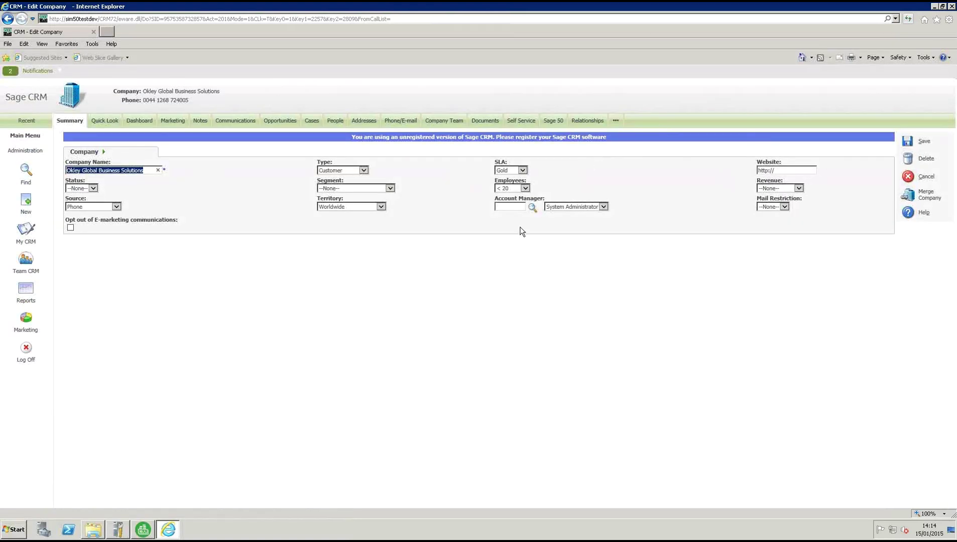
{"action": "left_click", "coordinate": [787, 171]}
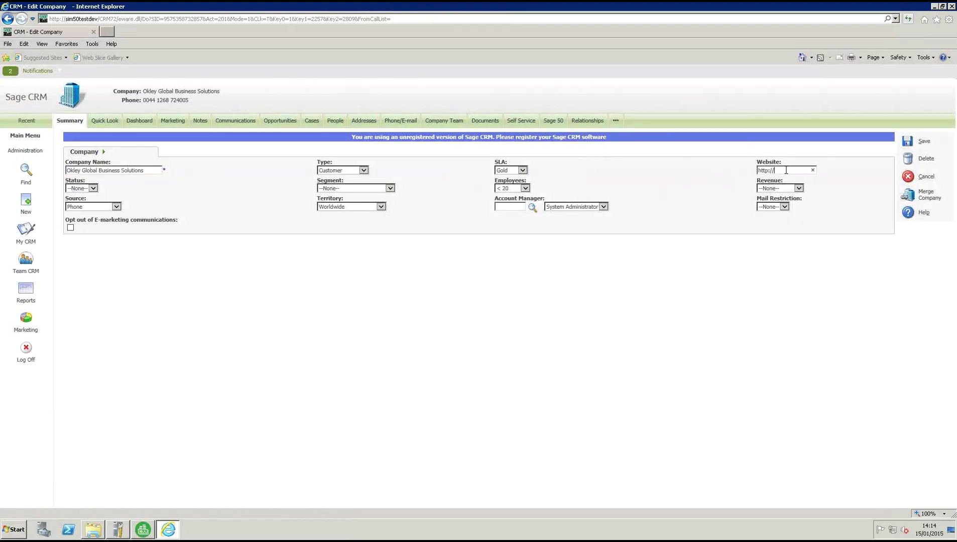
{"action": "type", "text": "ww.g"}
{"action": "type", "text": "-net."}
{"action": "type", "text": "cou"}
{"action": "type", "text": "k"}
{"action": "type", "text": "."}
{"action": "left_click", "coordinate": [907, 145]}
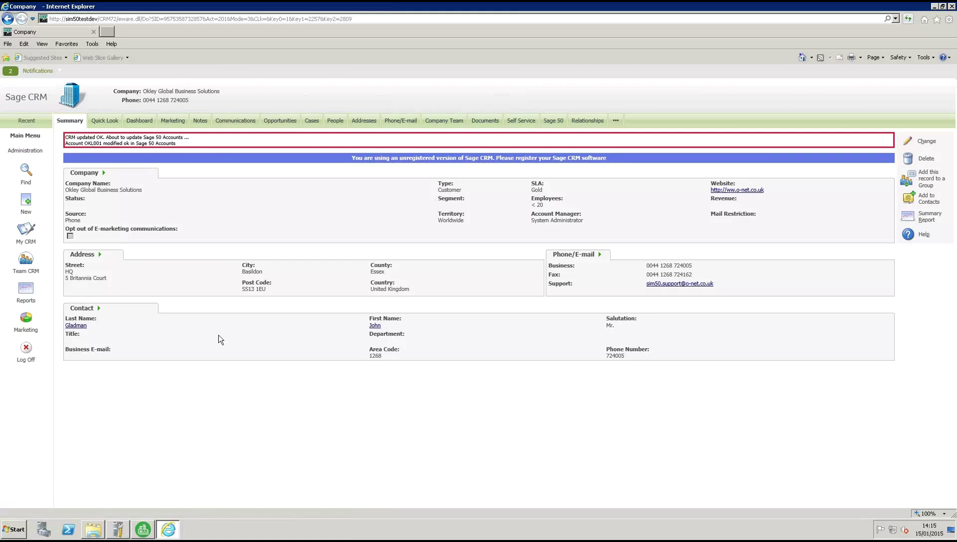
{"action": "key", "text": "alt+Tab"}
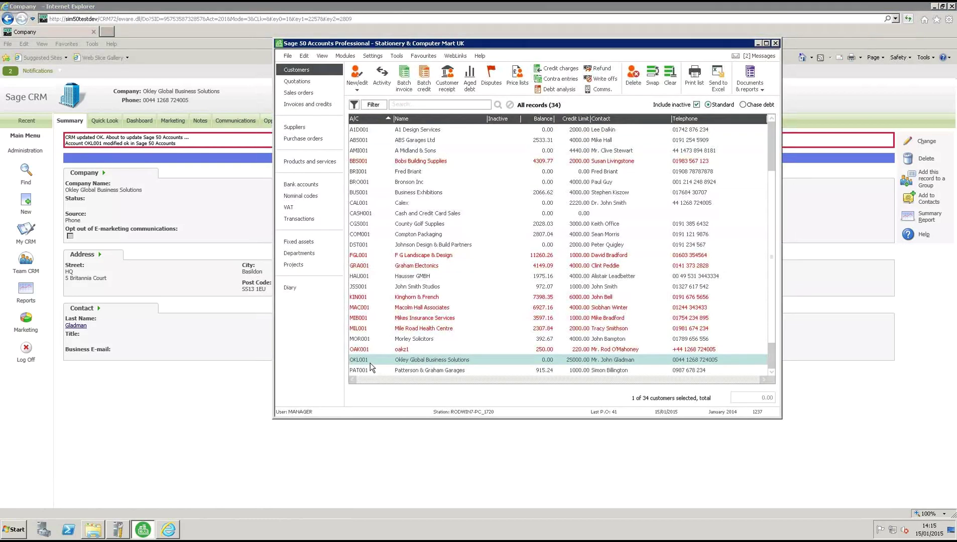
- Check that OKL001's Sage 50 record shows the new website, then return to Sage CRM
{"action": "double_click", "coordinate": [369, 362]}
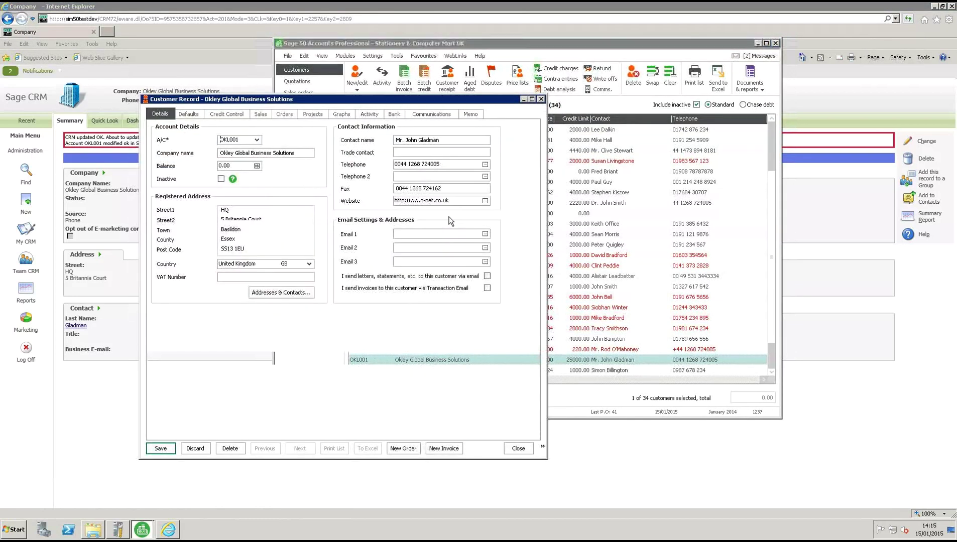
{"action": "left_click_drag", "start_coordinate": [457, 201], "coordinate": [379, 202]}
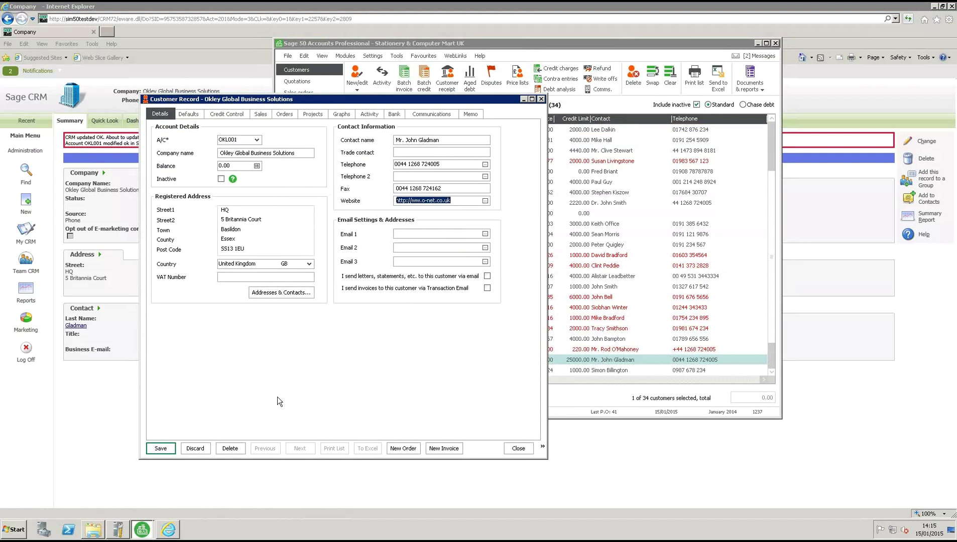
{"action": "left_click", "coordinate": [522, 450]}
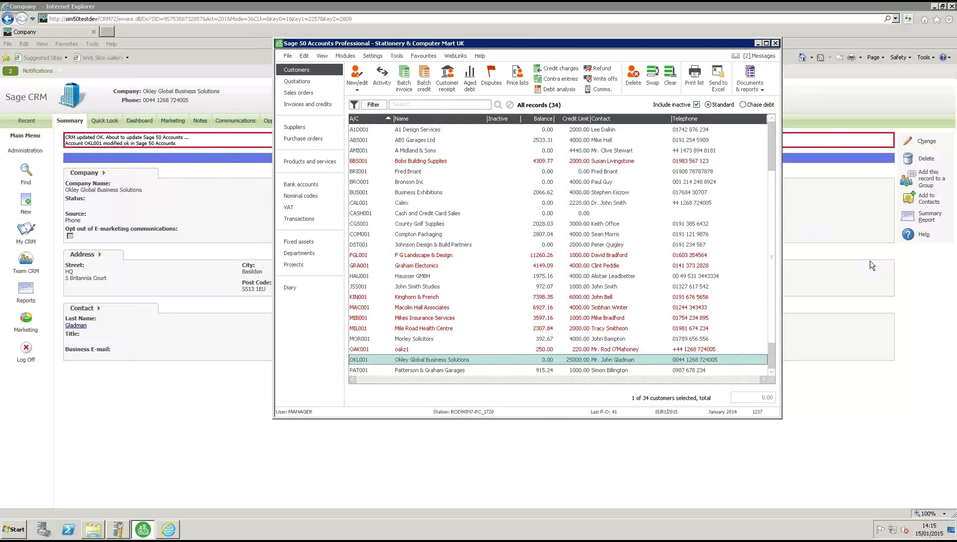
{"action": "left_click", "coordinate": [236, 355]}
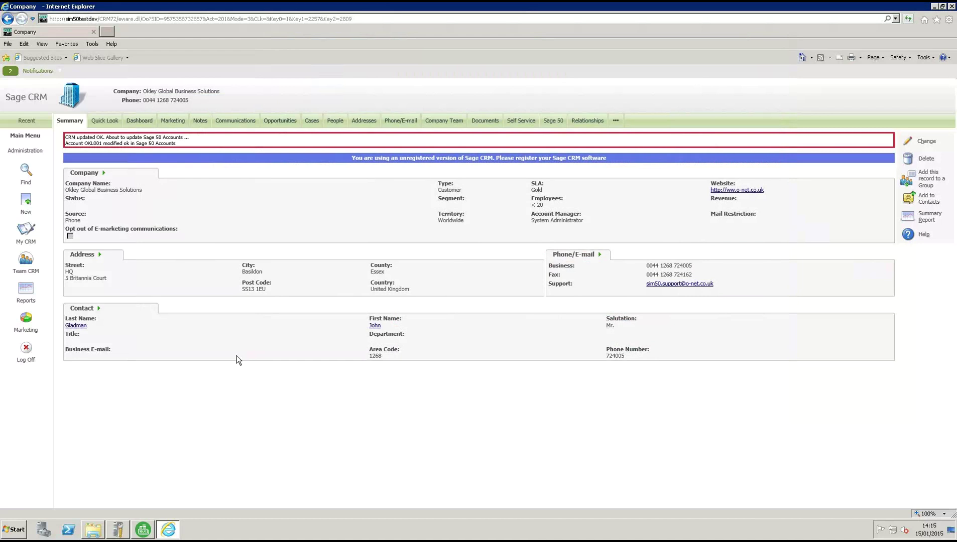
- Go to A1 Design Services' Sage 50 tab, review its credits, and open product invoice 1
{"action": "left_click", "coordinate": [27, 123]}
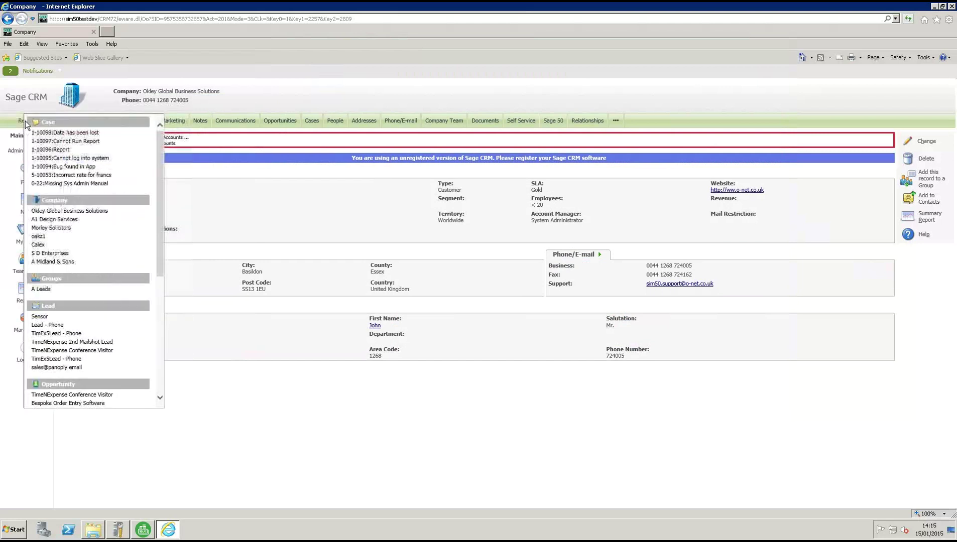
{"action": "left_click", "coordinate": [60, 219]}
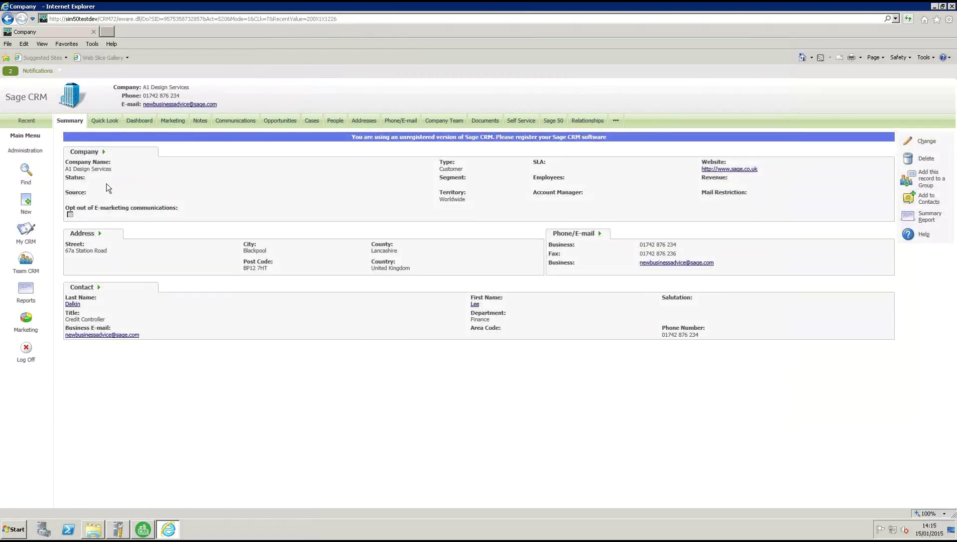
{"action": "left_click", "coordinate": [552, 122]}
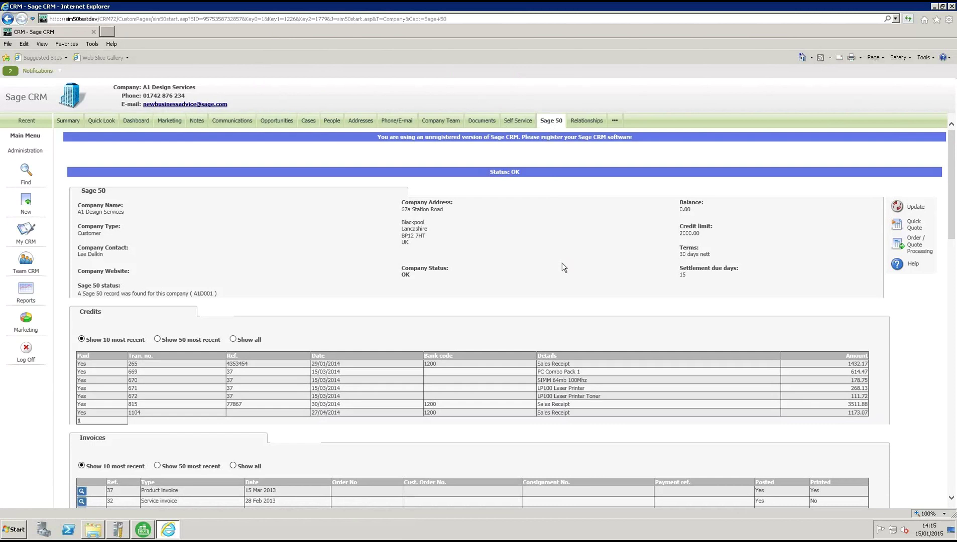
{"action": "scroll", "coordinate": [553, 257], "scroll_direction": "down", "scroll_amount": 3}
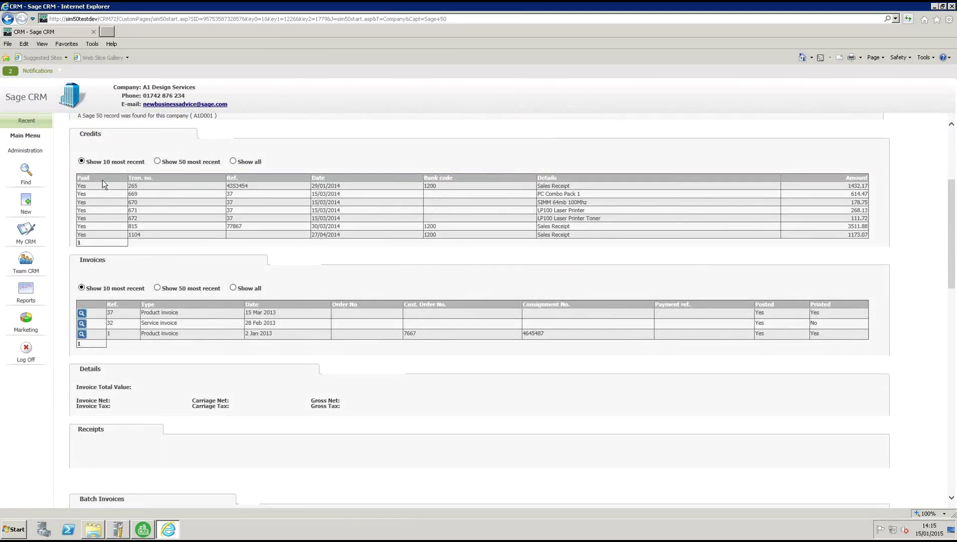
{"action": "left_click_drag", "start_coordinate": [106, 184], "coordinate": [182, 205]}
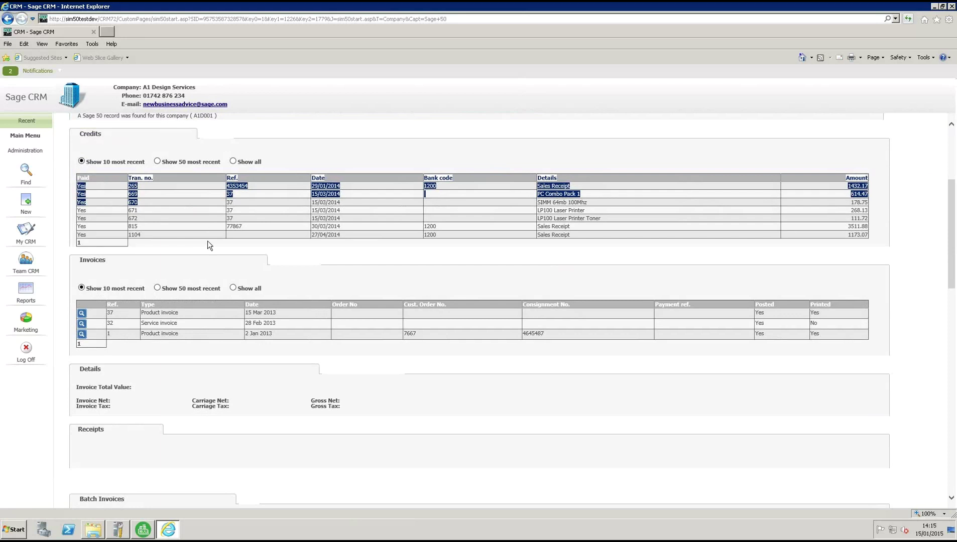
{"action": "left_click", "coordinate": [376, 383]}
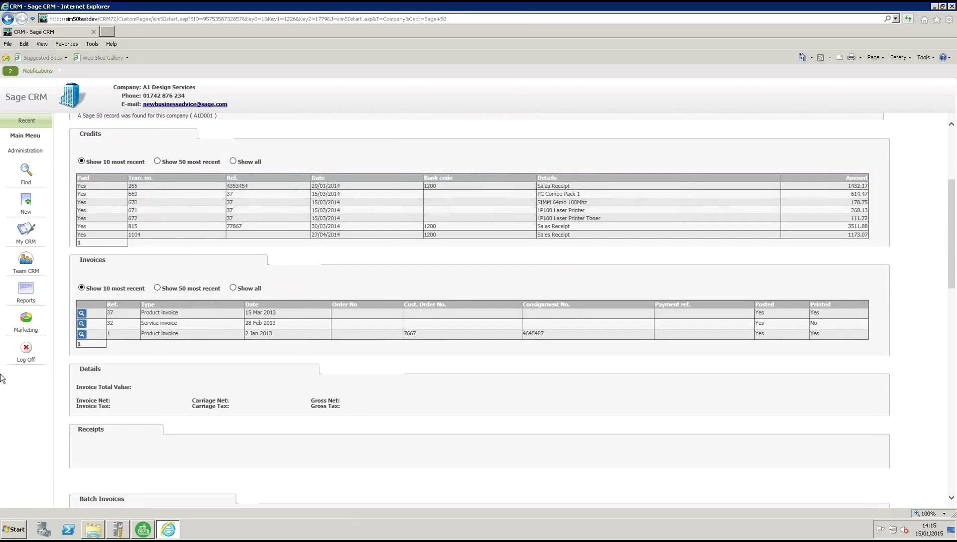
{"action": "left_click", "coordinate": [83, 336]}
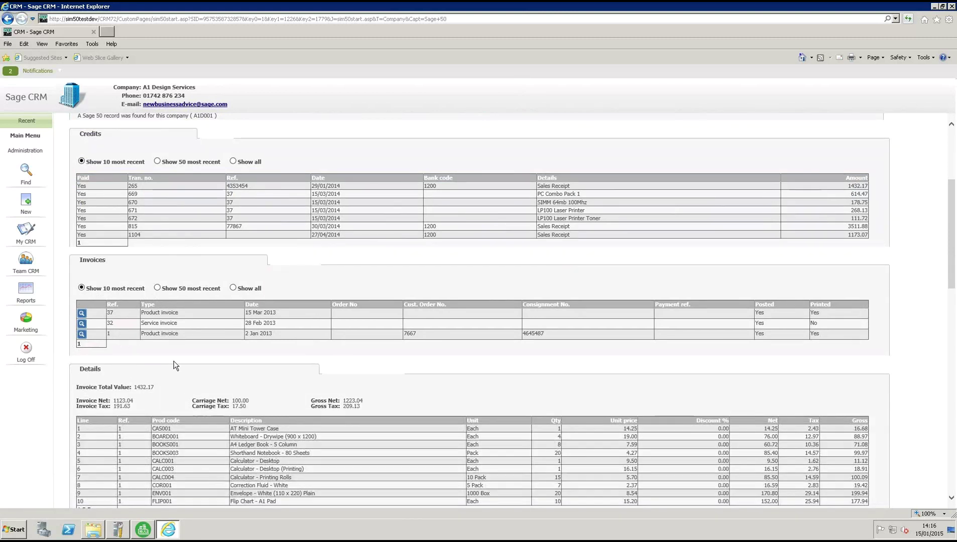
- Page through invoice 1's line items on pages 2 and 3
{"action": "scroll", "coordinate": [182, 377], "scroll_direction": "down", "scroll_amount": 3}
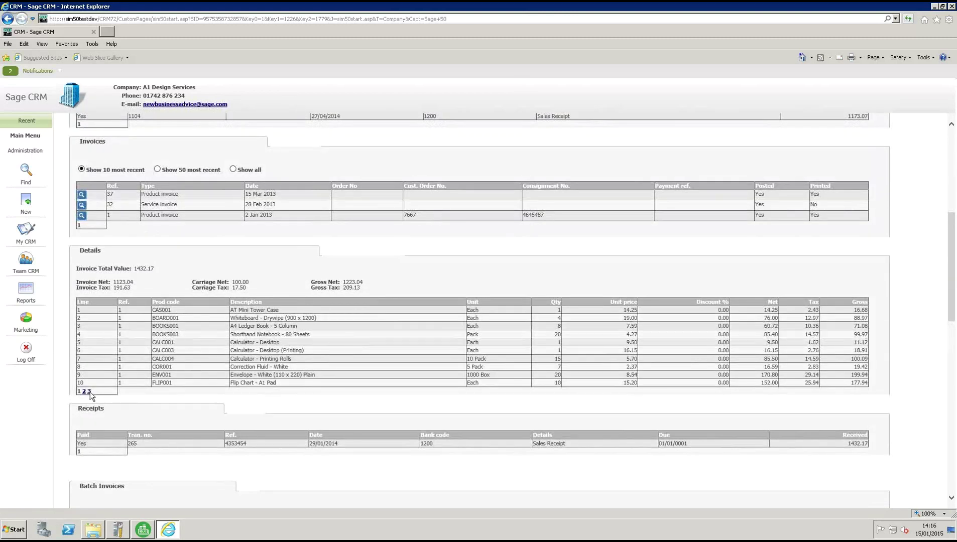
{"action": "left_click", "coordinate": [84, 392]}
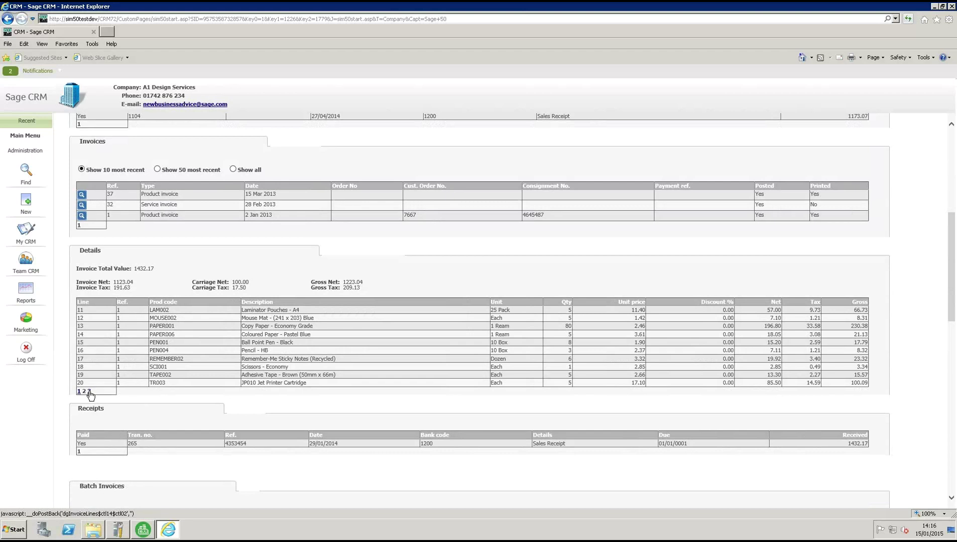
{"action": "left_click", "coordinate": [90, 392]}
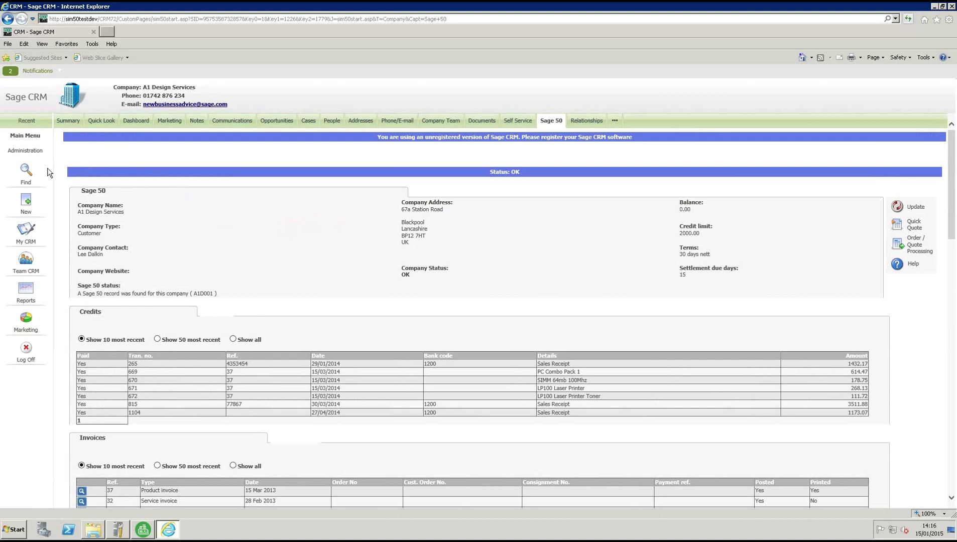
{"action": "left_click", "coordinate": [27, 125]}
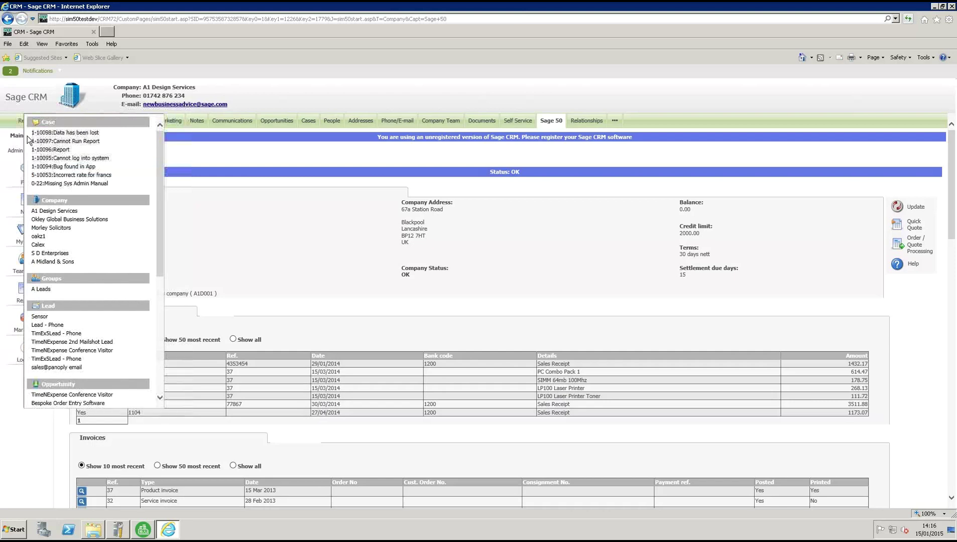
- Return to Okley Global Business Solutions and start a new order for it
{"action": "left_click", "coordinate": [64, 219]}
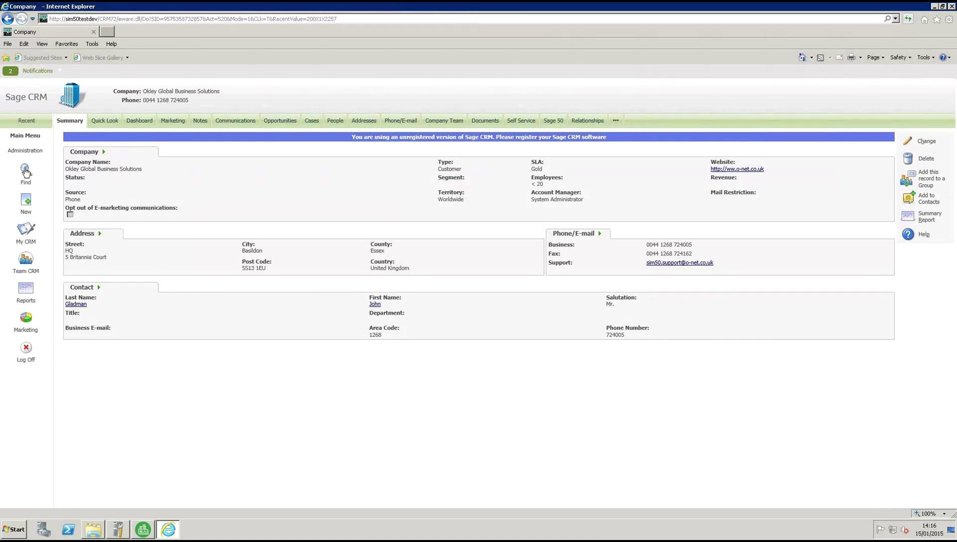
{"action": "left_click", "coordinate": [26, 201]}
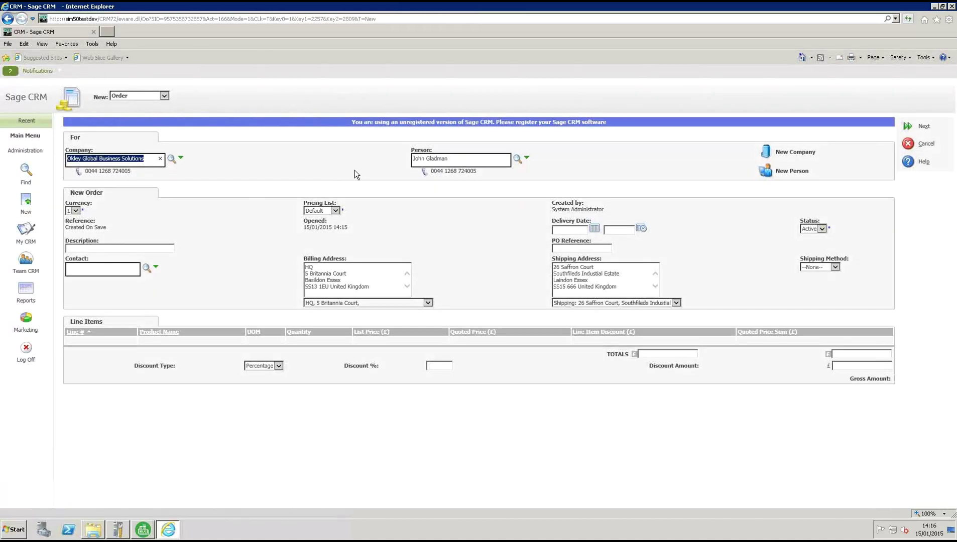
- Choose the order's contact person and the Line50 pricing list
{"action": "left_click", "coordinate": [147, 269]}
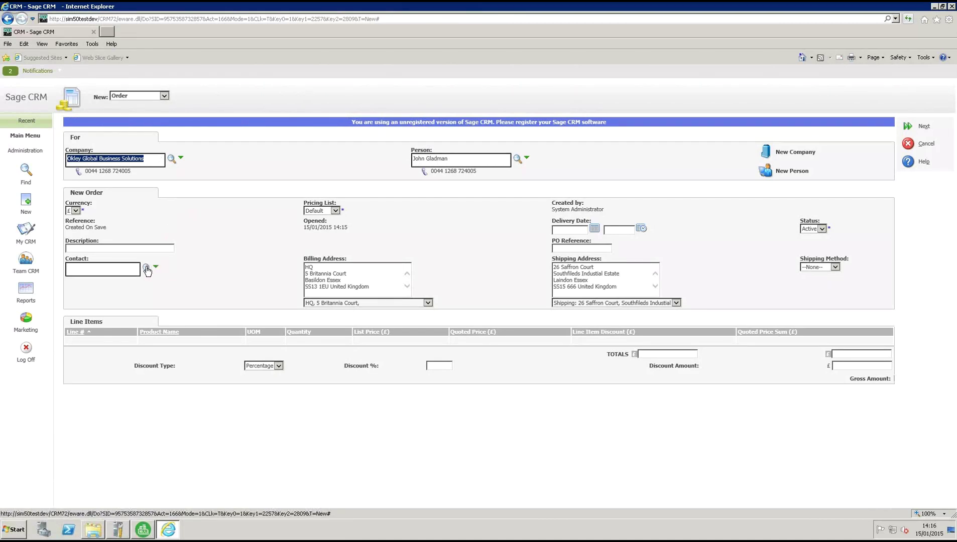
{"action": "left_click", "coordinate": [336, 211]}
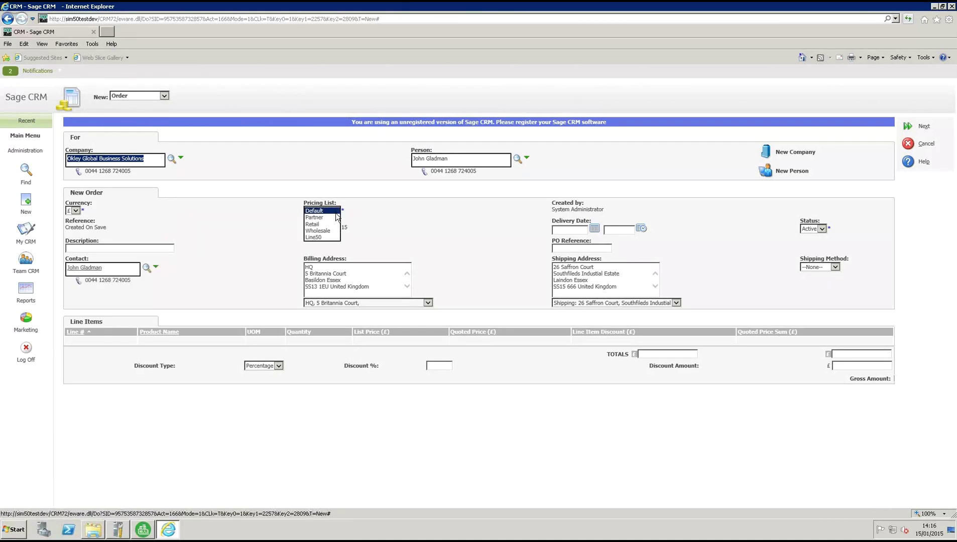
{"action": "left_click", "coordinate": [323, 238]}
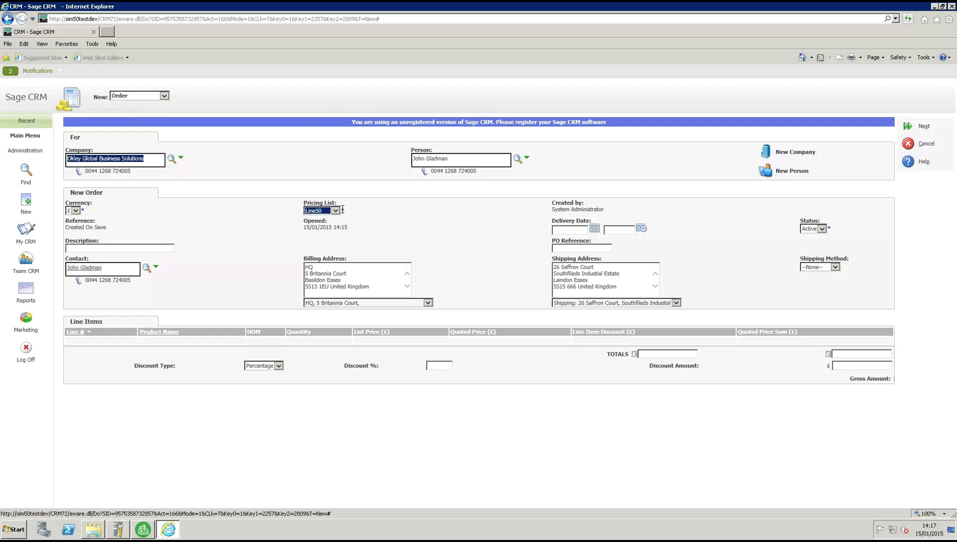
- Set delivery date 29/01/2015, description 'crm ordeer', and enter the PO reference
{"action": "left_click", "coordinate": [595, 230]}
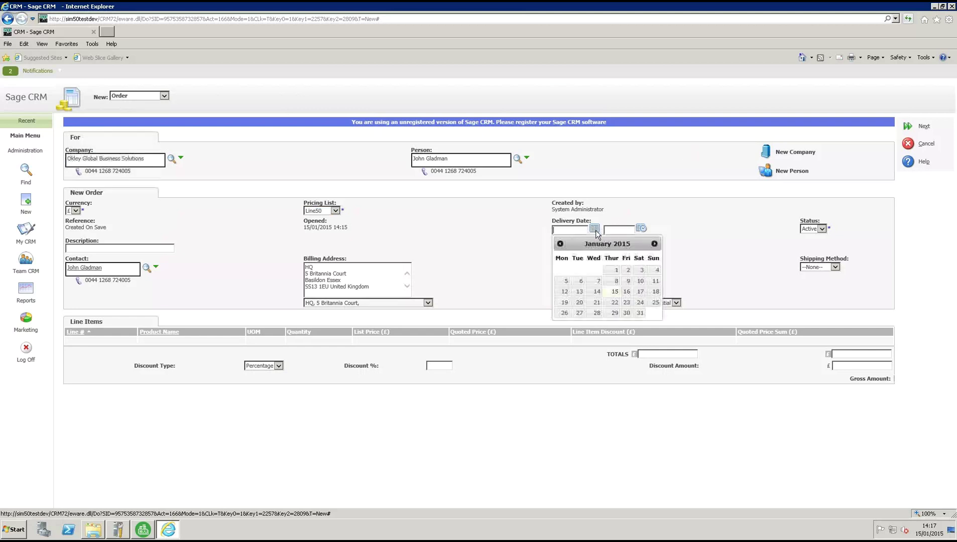
{"action": "left_click", "coordinate": [614, 313]}
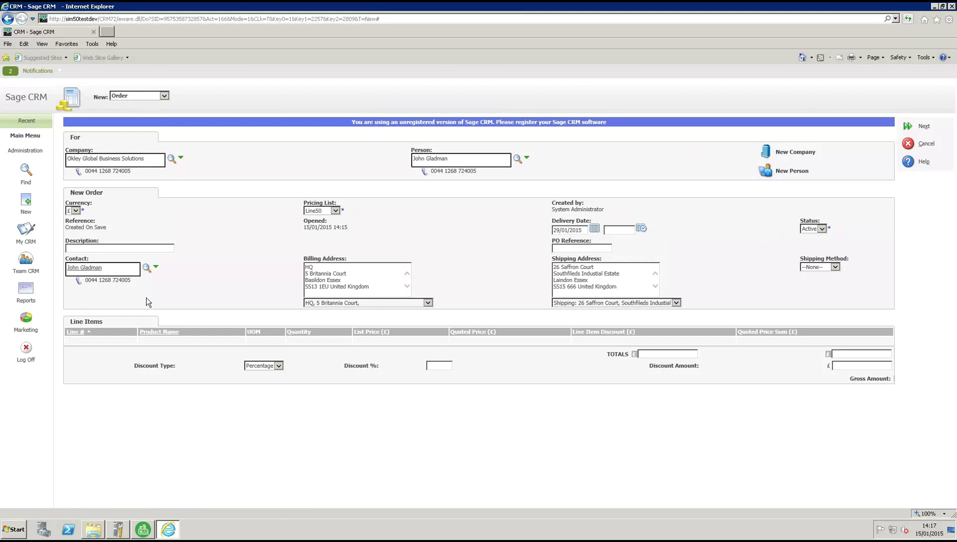
{"action": "left_click", "coordinate": [102, 247]}
{"action": "type", "text": "crm ordeer"}
{"action": "left_click", "coordinate": [577, 251]}
{"action": "type", "text": "po20150-15-02"}
- Keep HQ, 5 Britannia Court as billing address and Saffron Court as shipping address
{"action": "left_click", "coordinate": [427, 303]}
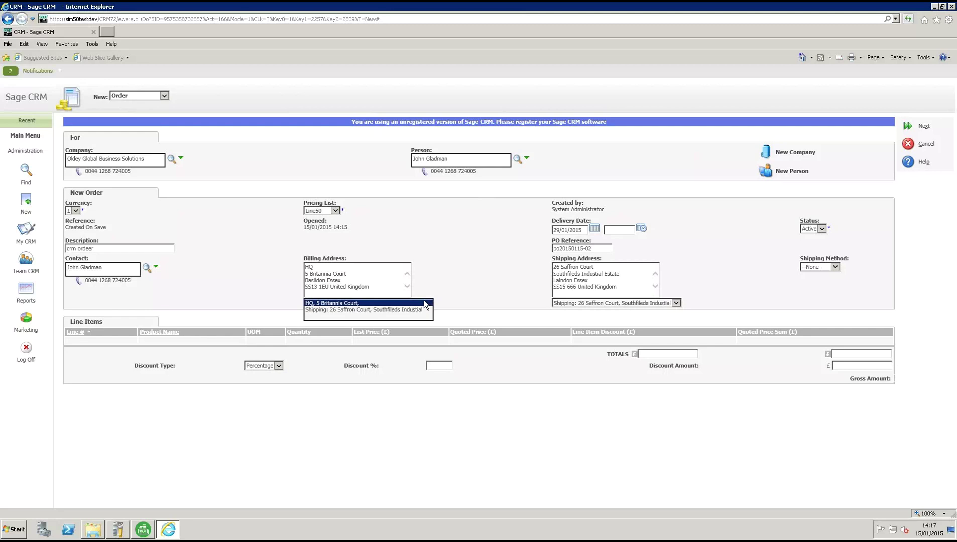
{"action": "left_click", "coordinate": [434, 268]}
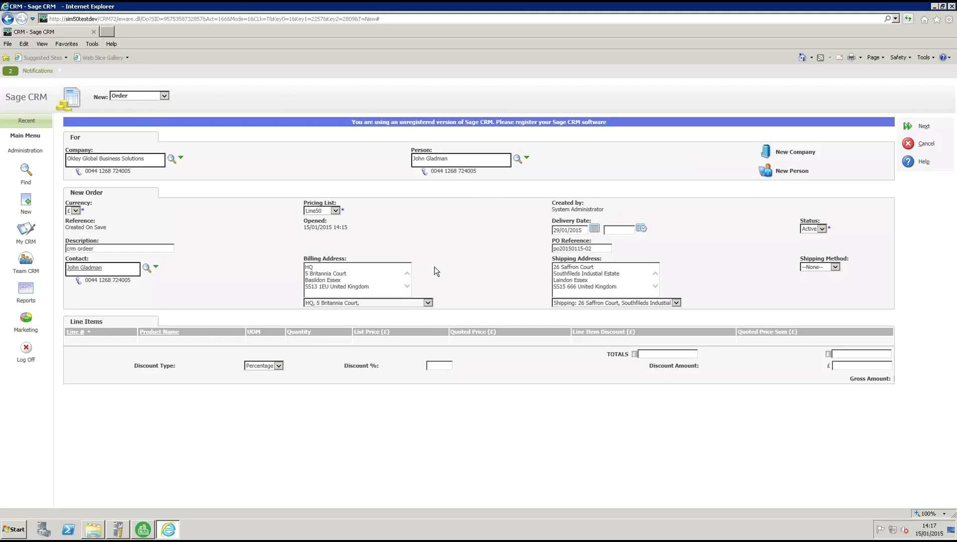
{"action": "left_click", "coordinate": [676, 303]}
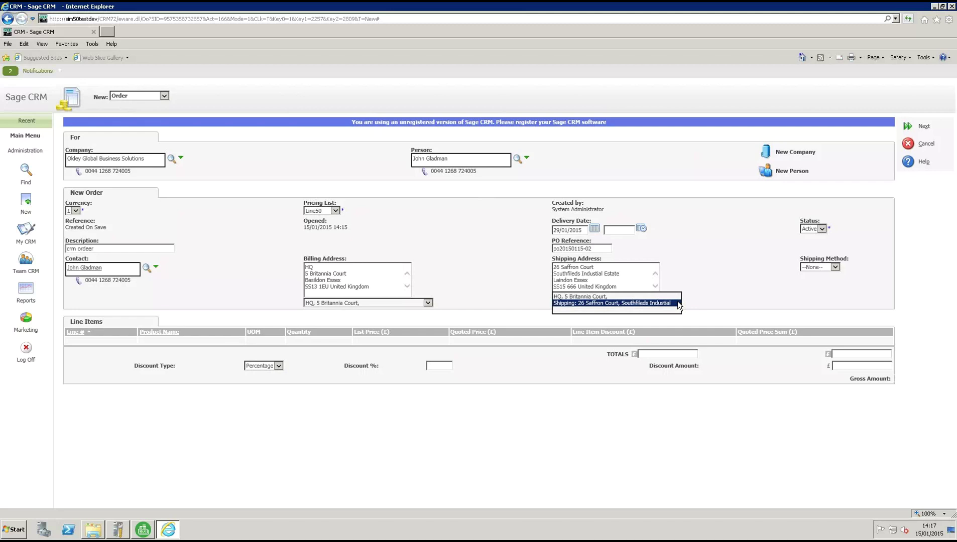
{"action": "left_click", "coordinate": [694, 274]}
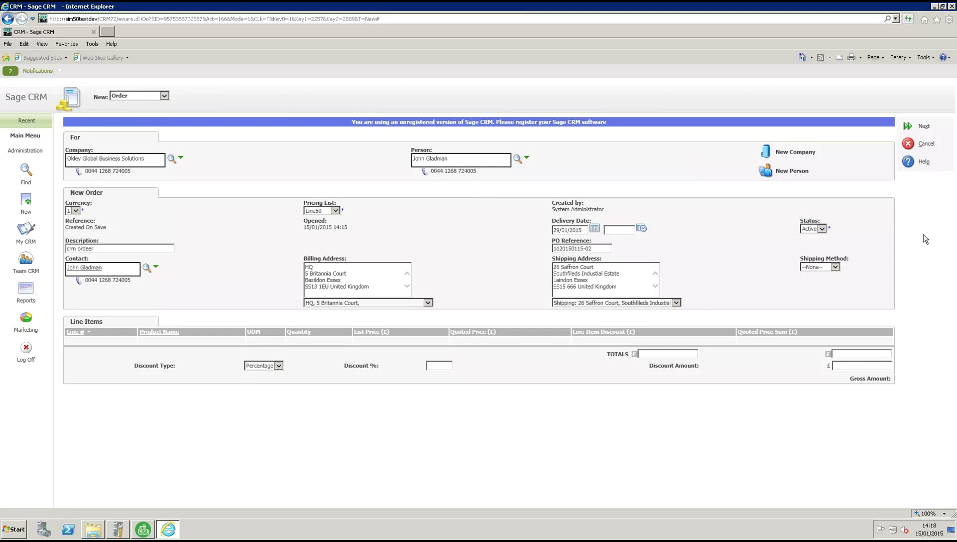
- Save the order and add a line of 2 Disk - CDR (640MB) from Computer Accessories
{"action": "left_click", "coordinate": [910, 130]}
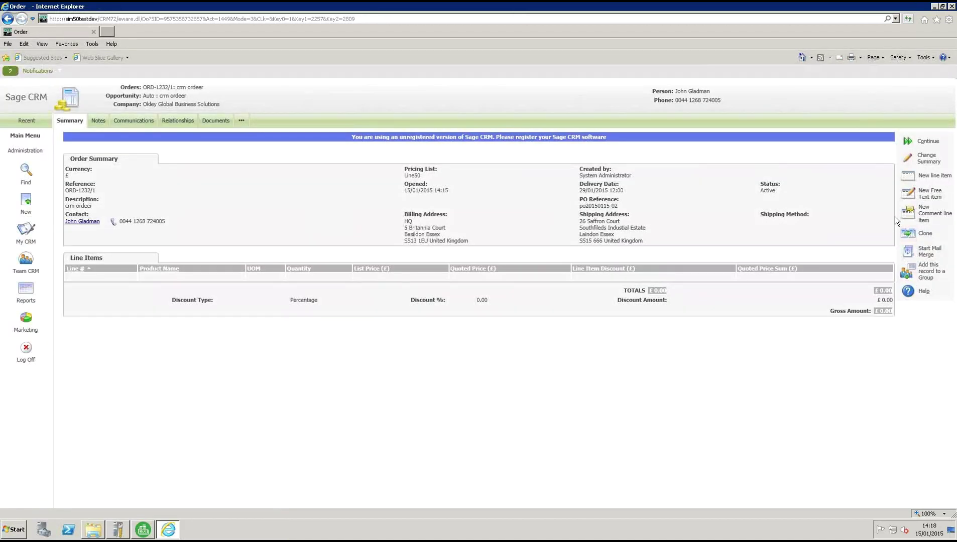
{"action": "left_click", "coordinate": [908, 177]}
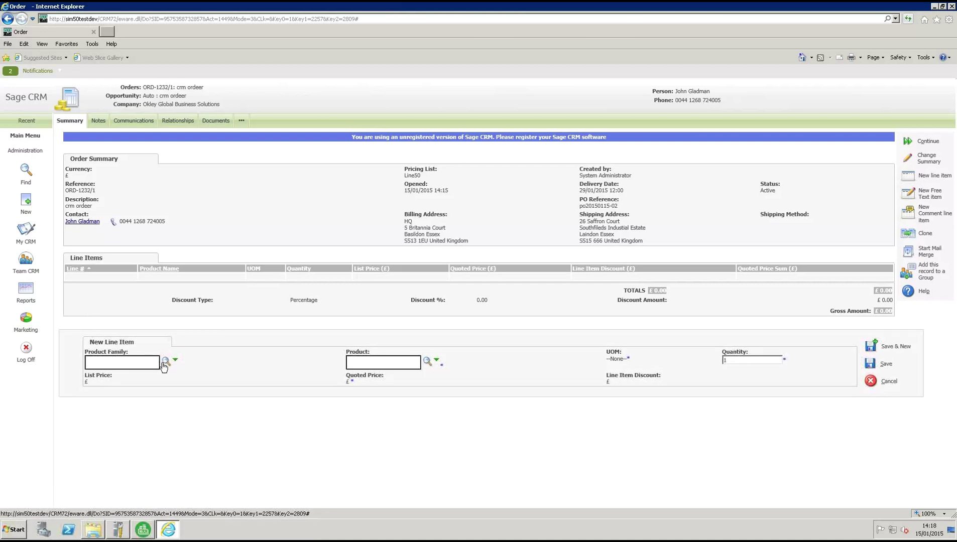
{"action": "left_click", "coordinate": [164, 362]}
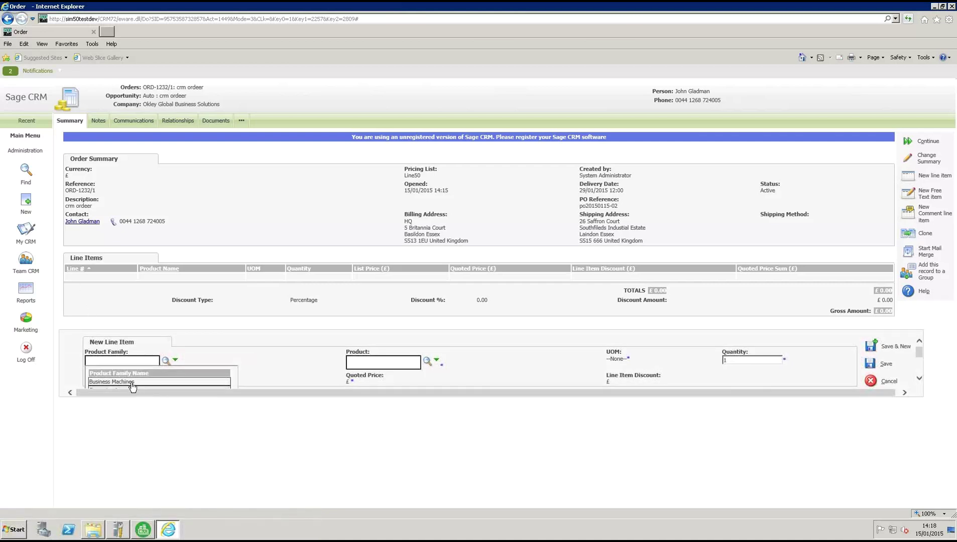
{"action": "scroll", "coordinate": [137, 382], "scroll_direction": "down", "scroll_amount": 1}
{"action": "left_click", "coordinate": [131, 382]}
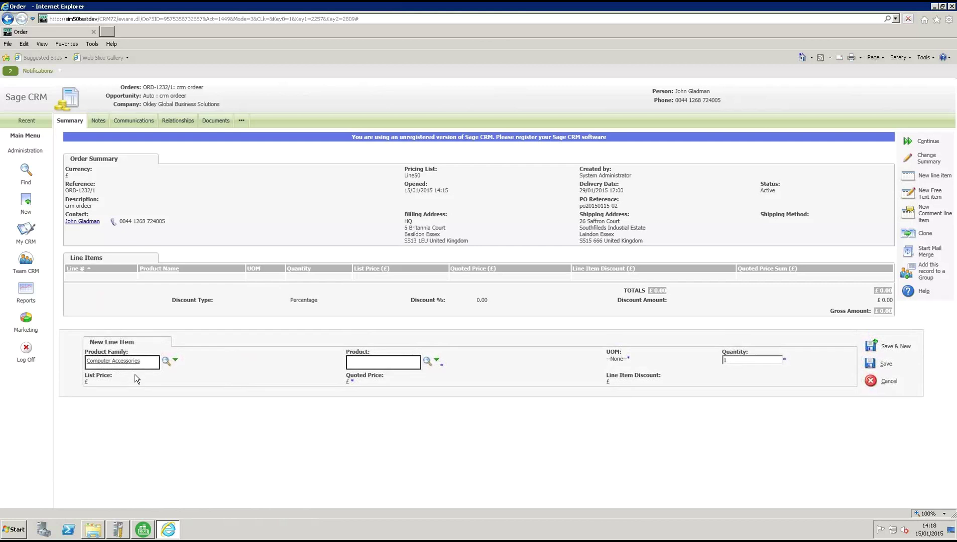
{"action": "left_click", "coordinate": [412, 364]}
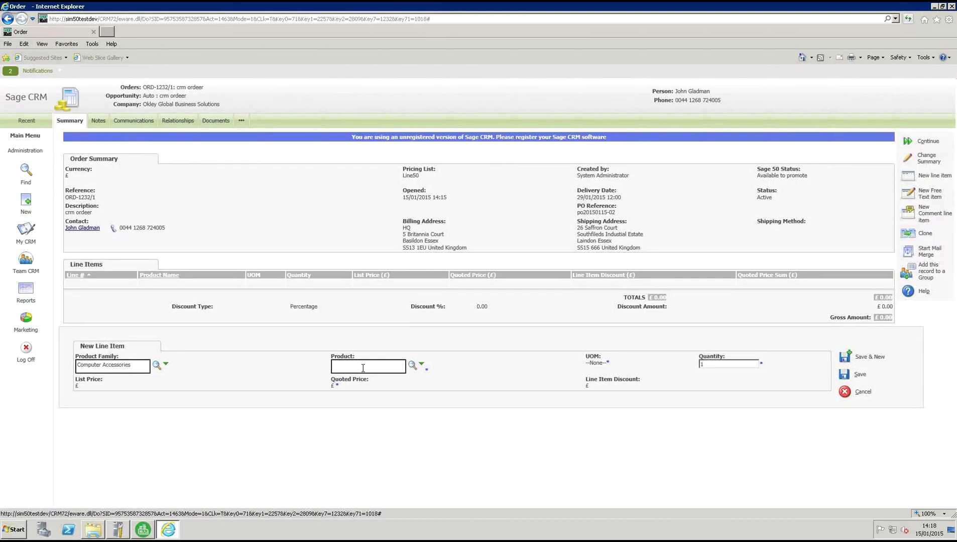
{"action": "left_click", "coordinate": [359, 385]}
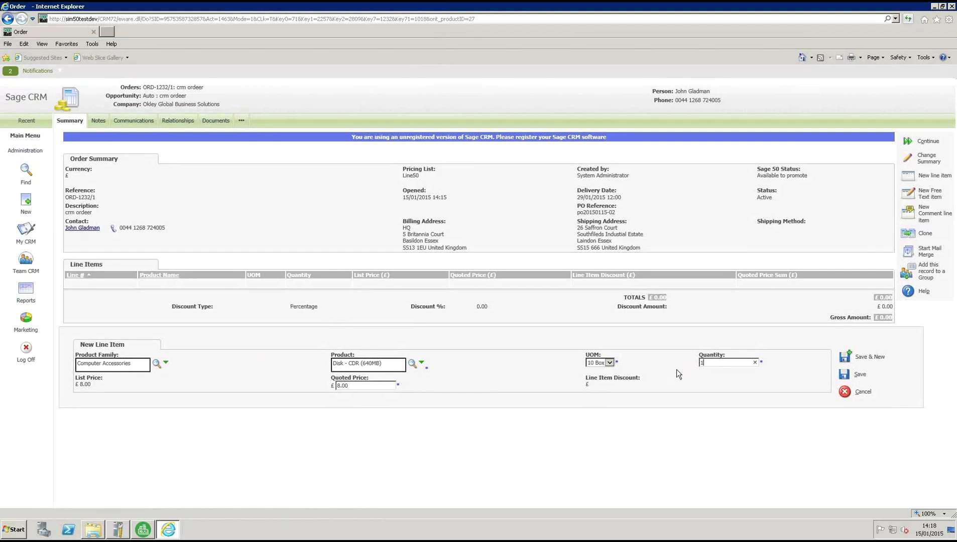
{"action": "type", "text": "2"}
{"action": "left_click", "coordinate": [844, 379]}
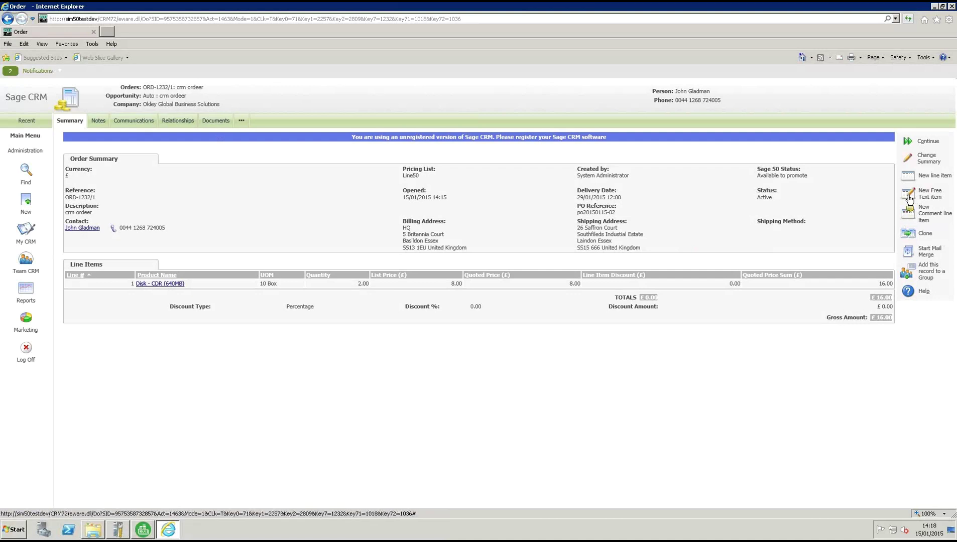
- Add a free-text 'software licence' line with a quoted price of 20.00
{"action": "left_click", "coordinate": [906, 195]}
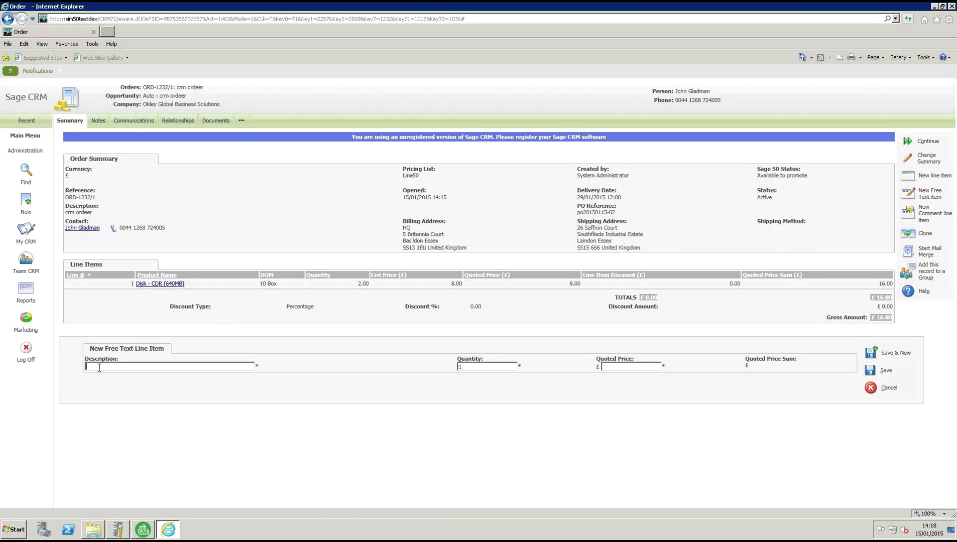
{"action": "type", "text": "software licence"}
{"action": "left_click", "coordinate": [621, 370]}
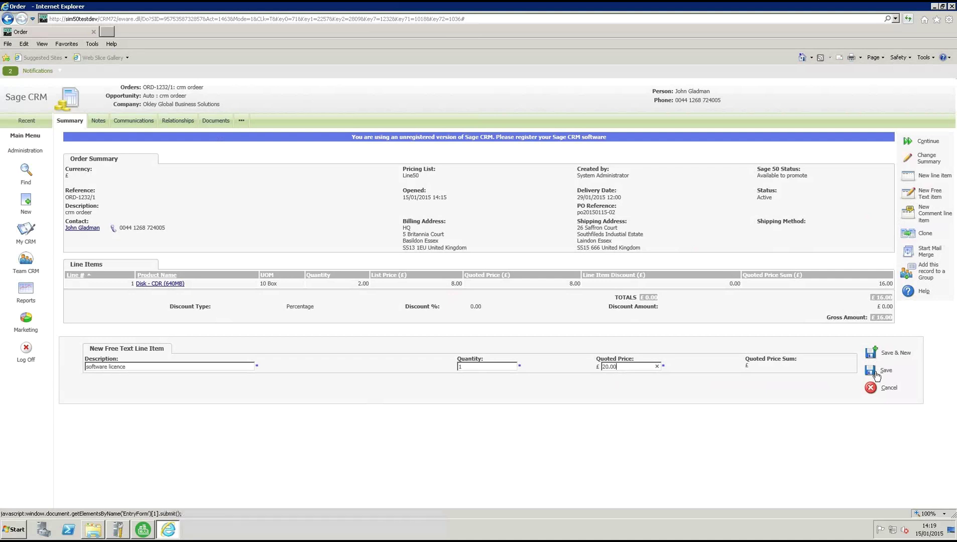
{"action": "left_click", "coordinate": [874, 376]}
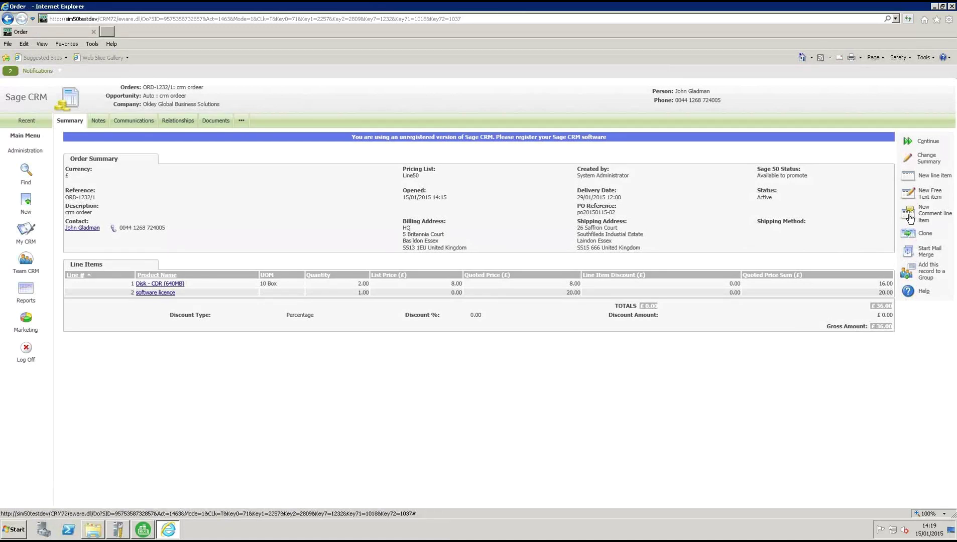
{"action": "left_click", "coordinate": [910, 219]}
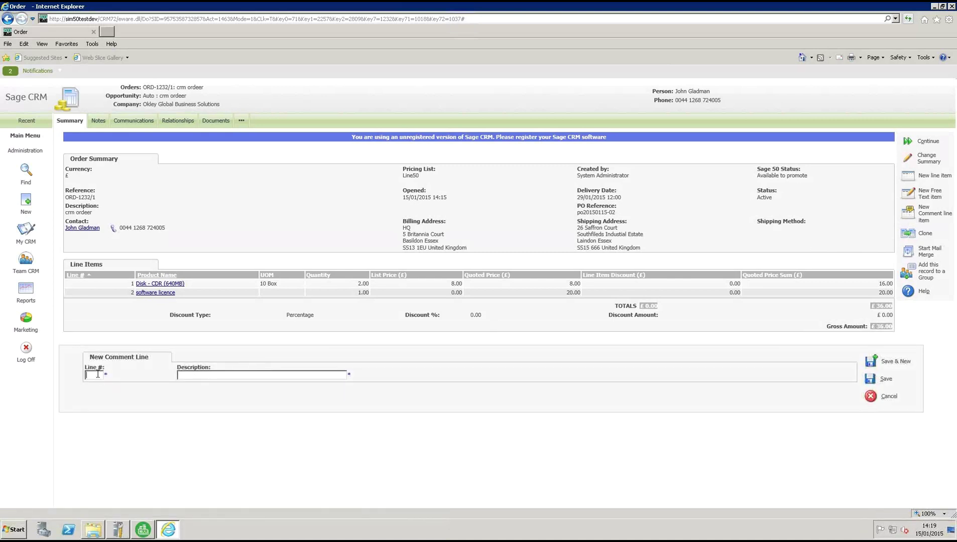
- Give the comment line number 3 and the description 'message'
{"action": "type", "text": "3"}
{"action": "left_click", "coordinate": [220, 376]}
{"action": "type", "text": "message"}
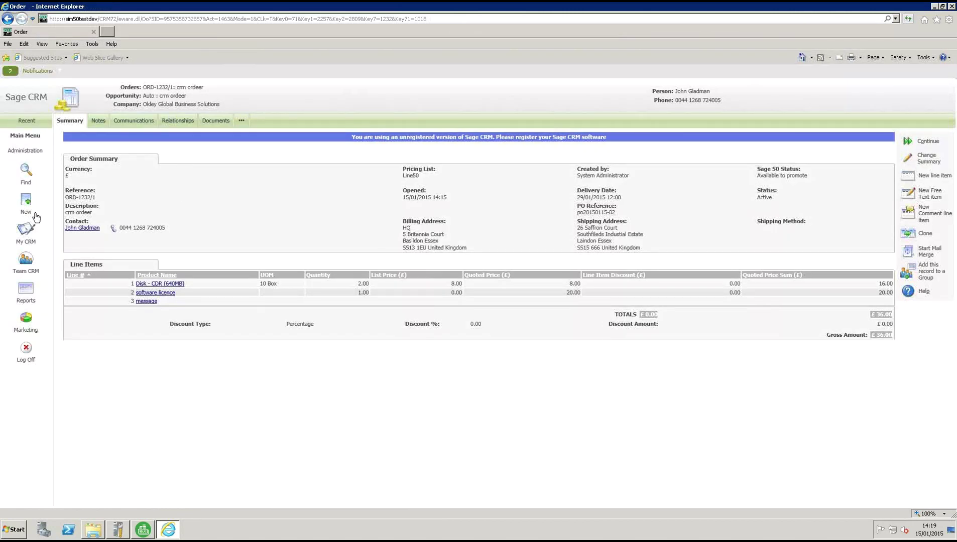
- From My CRM, list quotes and then orders awaiting Sage 50, and mark the 36.00 Okley order
{"action": "left_click", "coordinate": [26, 237]}
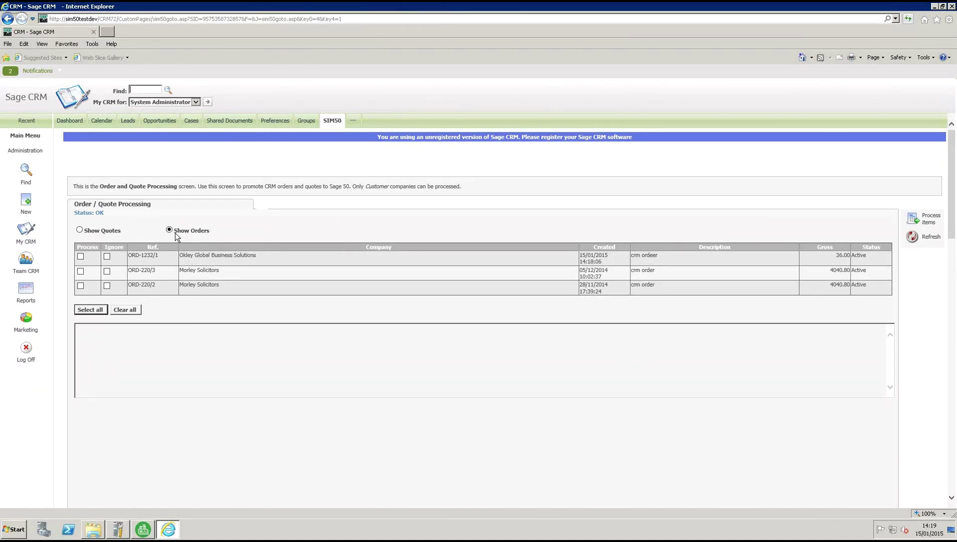
{"action": "left_click", "coordinate": [80, 231]}
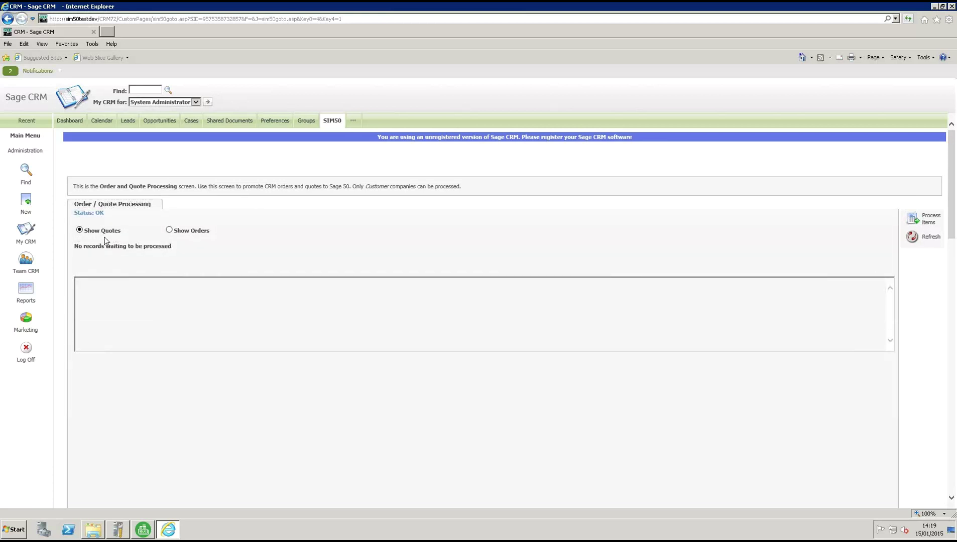
{"action": "left_click", "coordinate": [169, 231]}
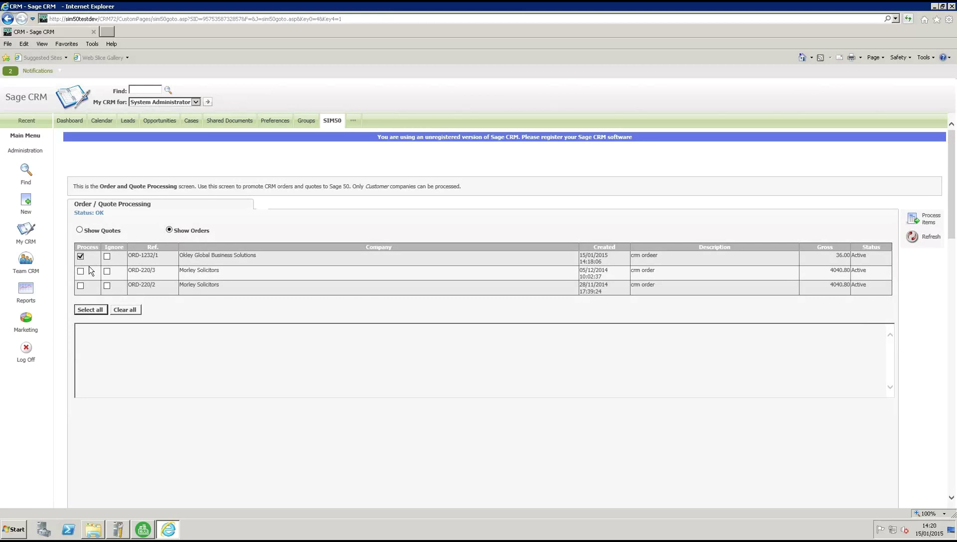
{"action": "left_click", "coordinate": [106, 256]}
- Re-tick the Okley order, process it into Sage 50 and select the returned order number
{"action": "left_click", "coordinate": [107, 256]}
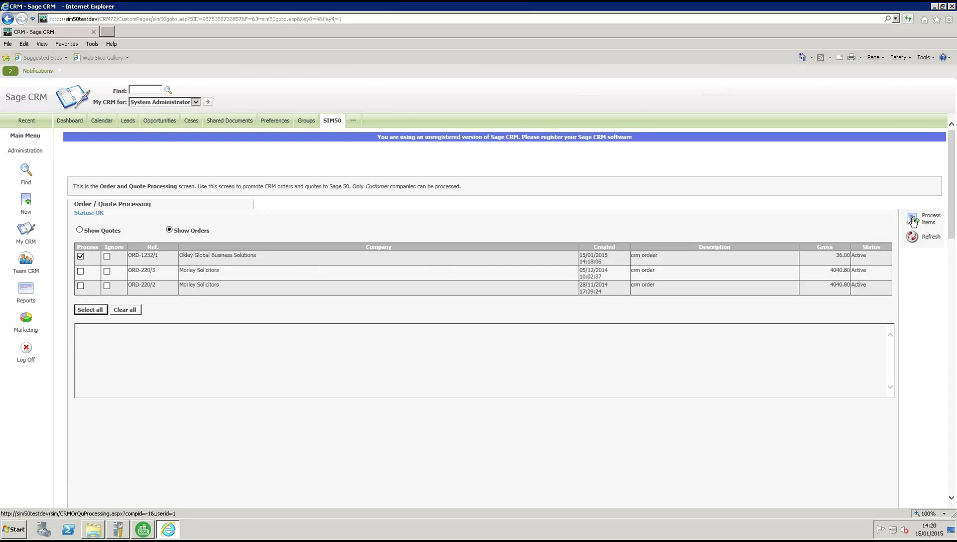
{"action": "left_click", "coordinate": [913, 221]}
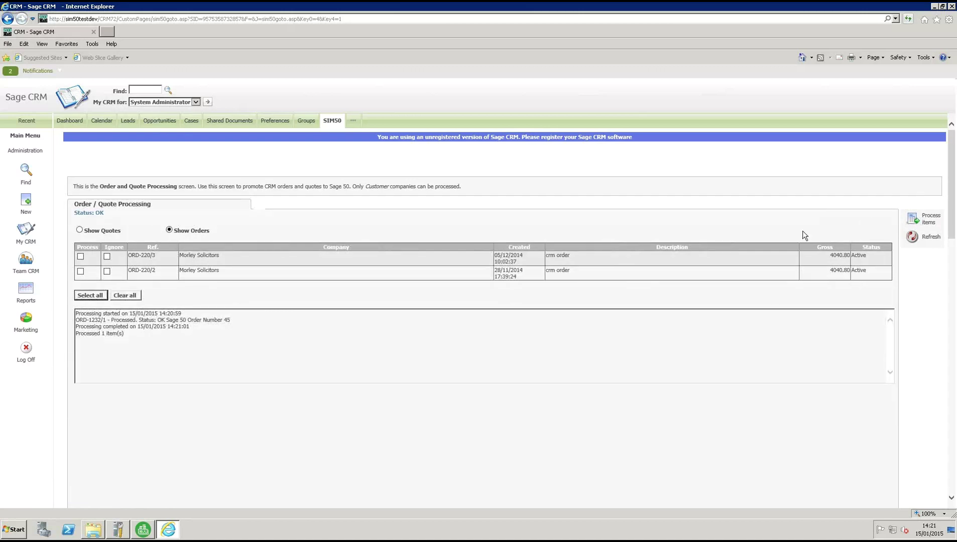
{"action": "left_click_drag", "start_coordinate": [238, 320], "coordinate": [223, 320]}
- In Sage 50, open Okley's sales order 45 and review its details, notes and order reference
{"action": "left_click", "coordinate": [139, 530]}
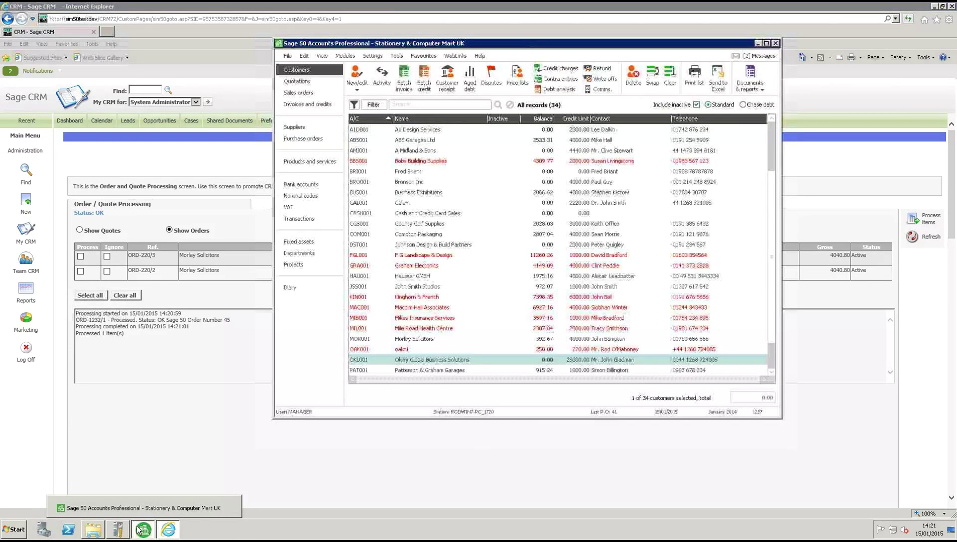
{"action": "left_click", "coordinate": [298, 93]}
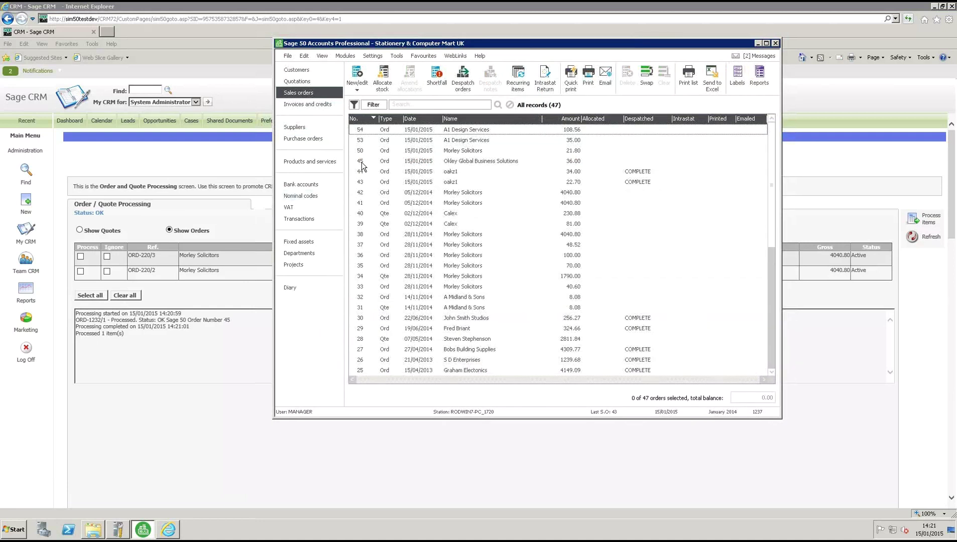
{"action": "double_click", "coordinate": [363, 162]}
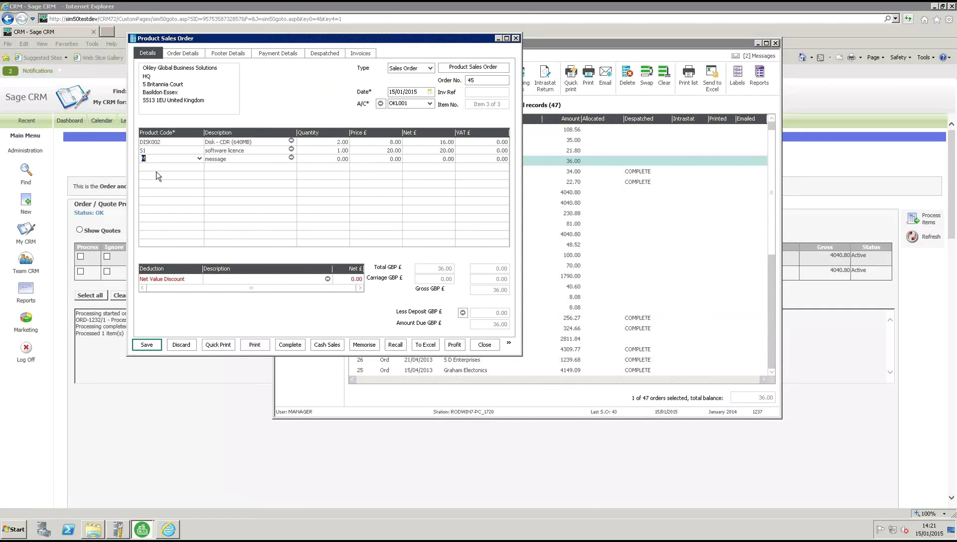
{"action": "left_click", "coordinate": [184, 53]}
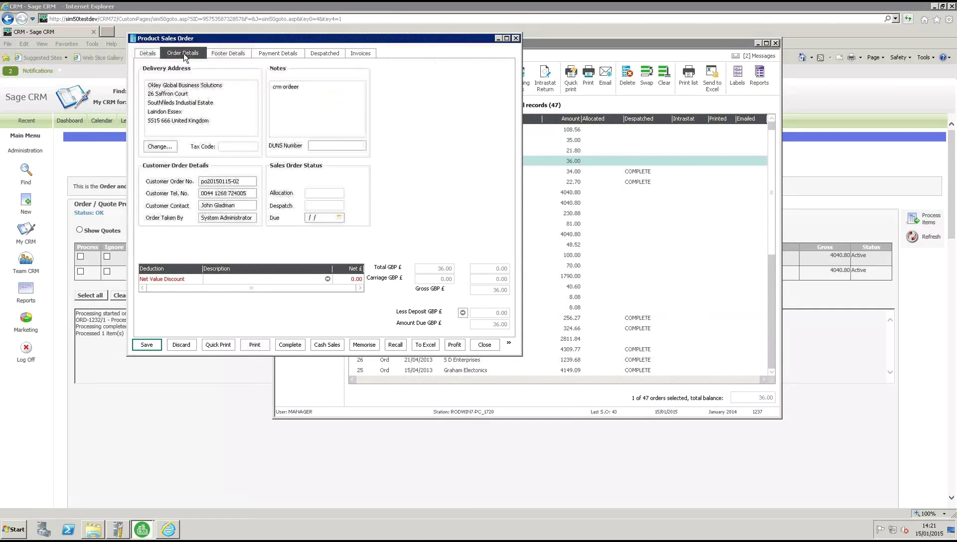
{"action": "left_click", "coordinate": [304, 86]}
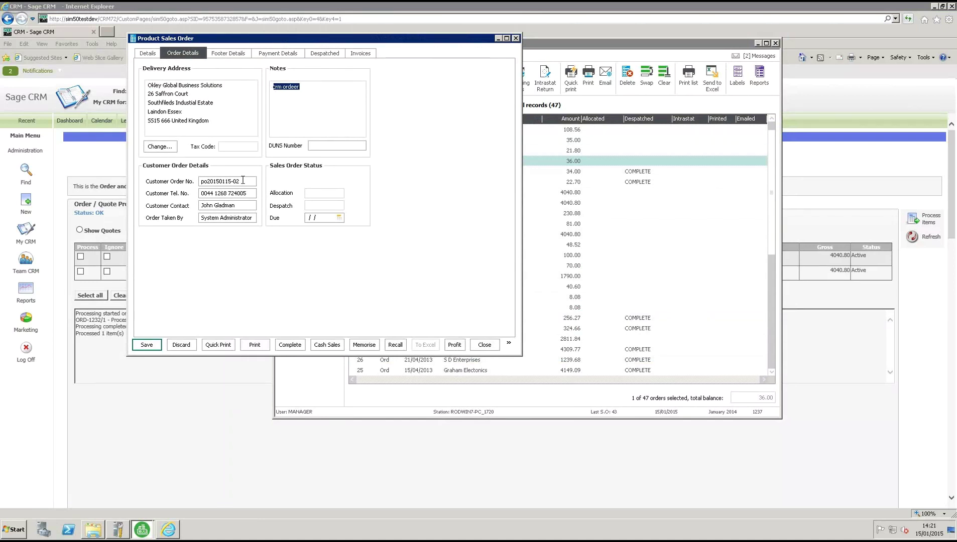
{"action": "left_click_drag", "start_coordinate": [243, 181], "coordinate": [200, 183]}
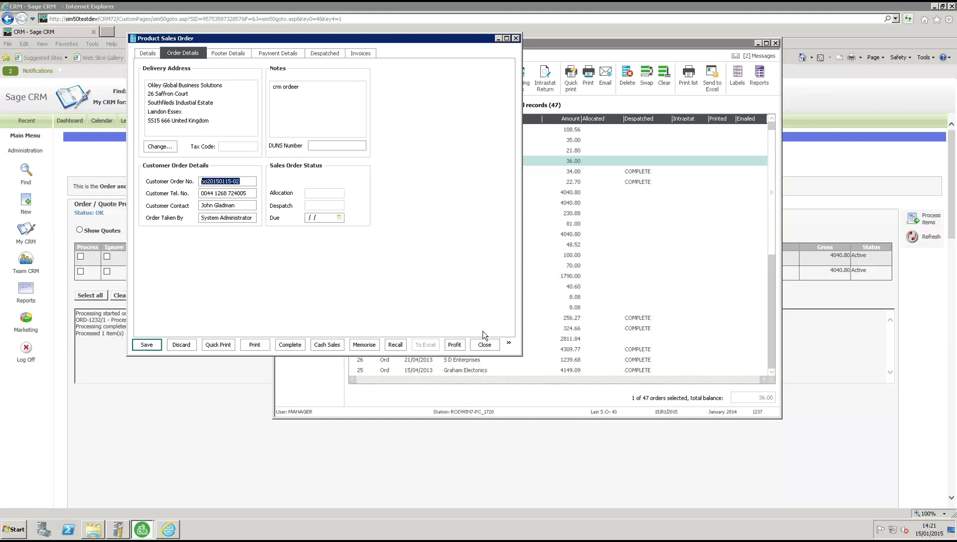
{"action": "left_click", "coordinate": [485, 345]}
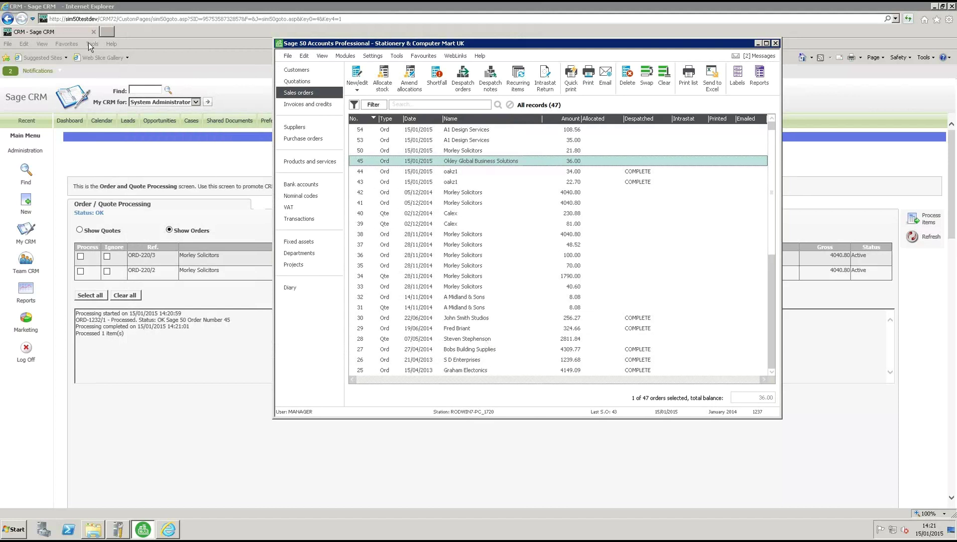
- Start an order search and set the company to Okley Global Business Solutions, correcting 'oakley'
{"action": "left_click", "coordinate": [192, 147]}
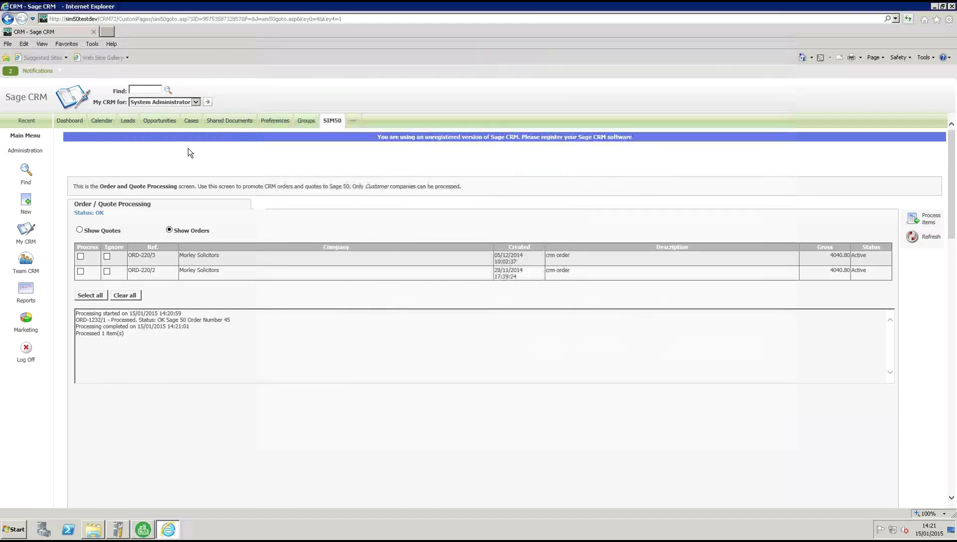
{"action": "left_click", "coordinate": [23, 171]}
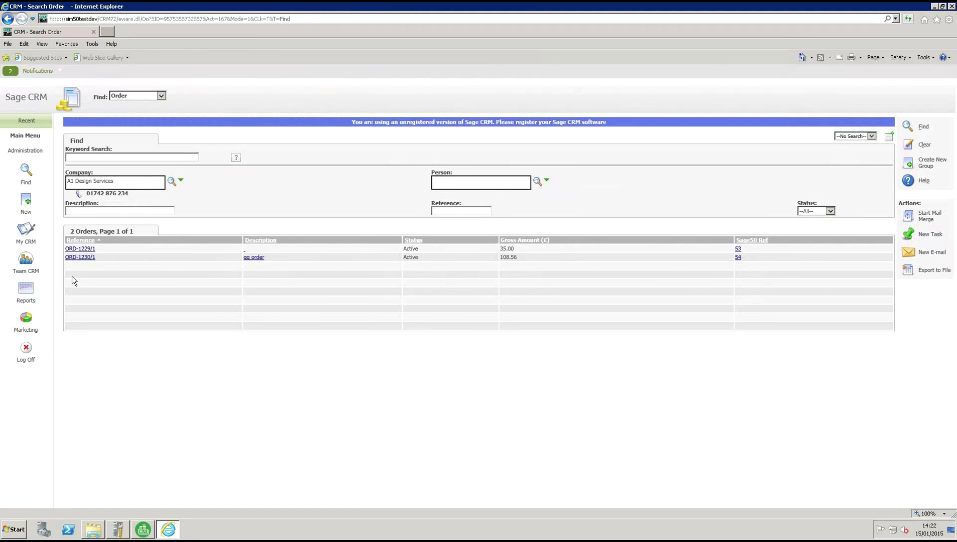
{"action": "left_click", "coordinate": [172, 181]}
{"action": "left_click", "coordinate": [521, 306]}
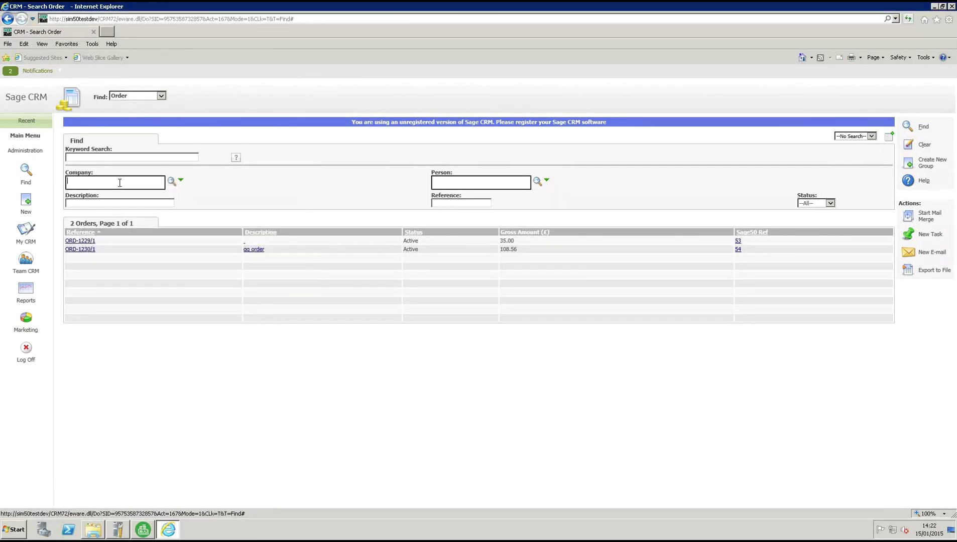
{"action": "type", "text": "oakley"}
{"action": "left_click", "coordinate": [170, 182]}
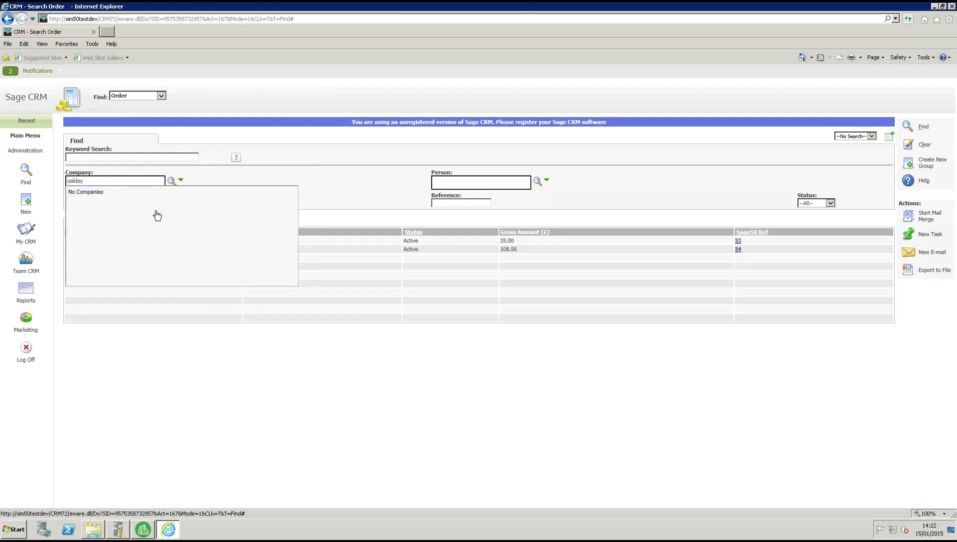
{"action": "left_click", "coordinate": [101, 184]}
{"action": "key", "text": "BackSpace"}
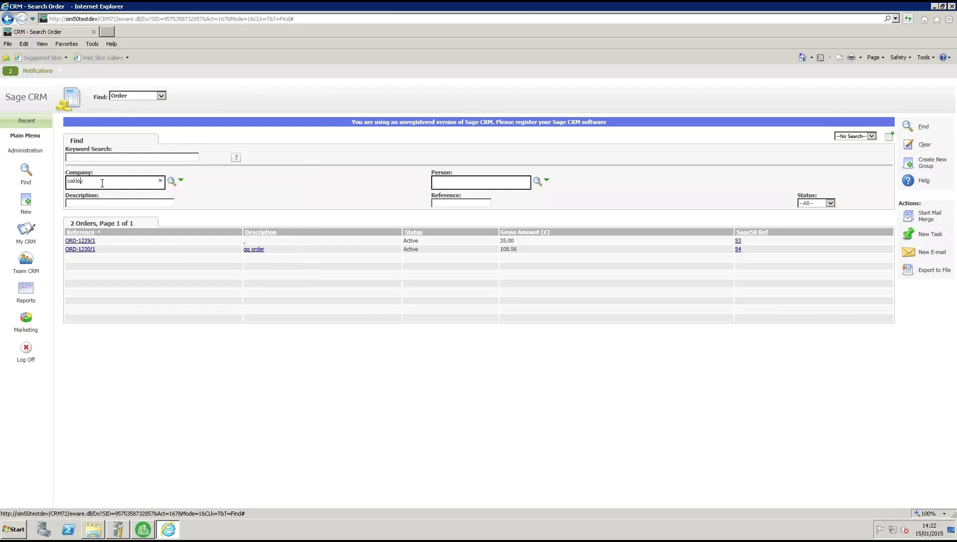
{"action": "key", "text": "BackSpace"}
{"action": "left_click", "coordinate": [171, 181]}
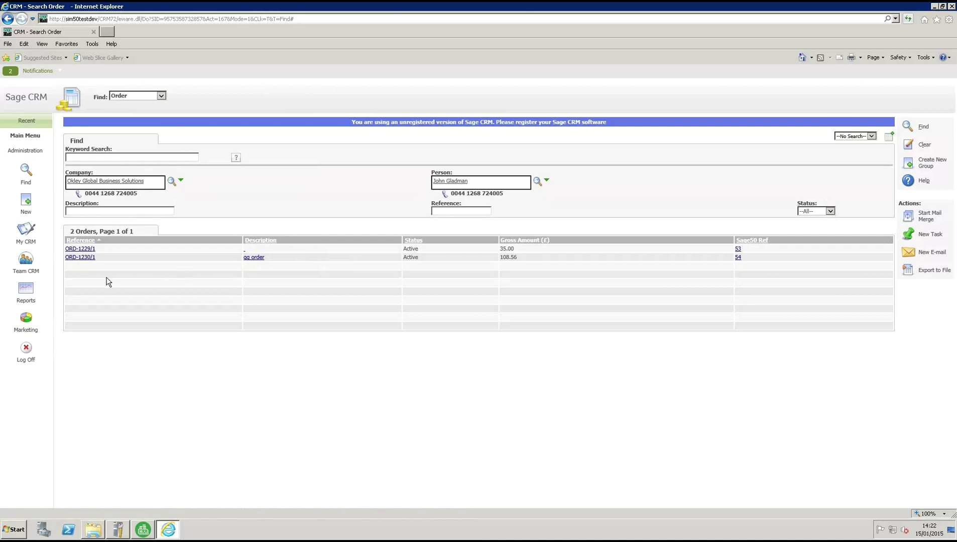
- Find the company's orders and open ORD-1232/1
{"action": "key", "text": "alt+Tab"}
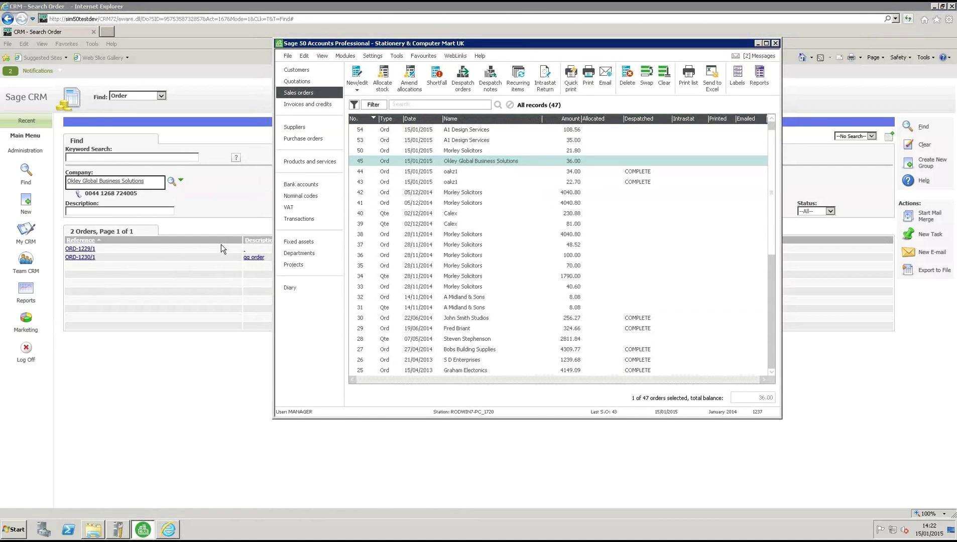
{"action": "key", "text": "alt+Tab"}
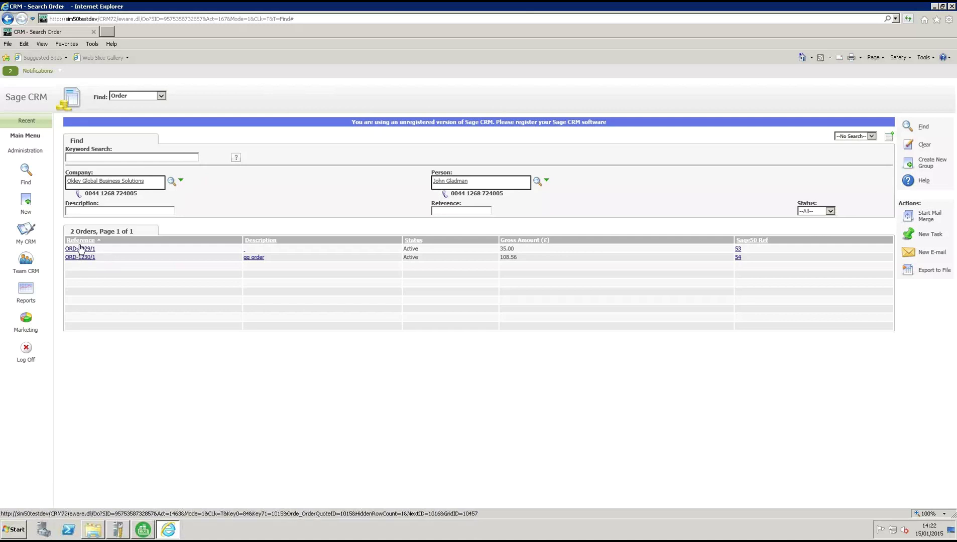
{"action": "left_click", "coordinate": [907, 130]}
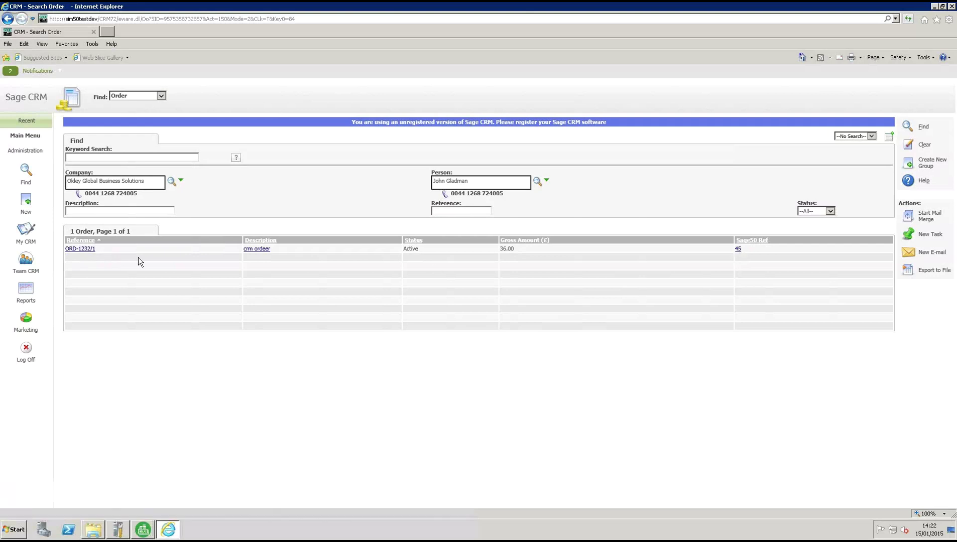
{"action": "left_click", "coordinate": [77, 249]}
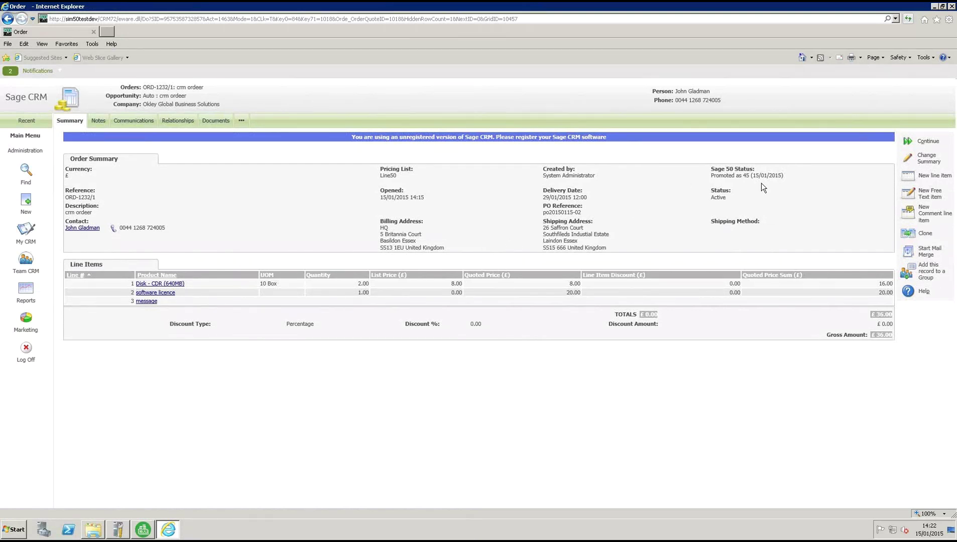
- Check the 'Promoted as 45' status, then open the Okley Global Business Solutions company record
{"action": "left_click_drag", "start_coordinate": [784, 176], "coordinate": [717, 181]}
{"action": "left_click", "coordinate": [772, 204]}
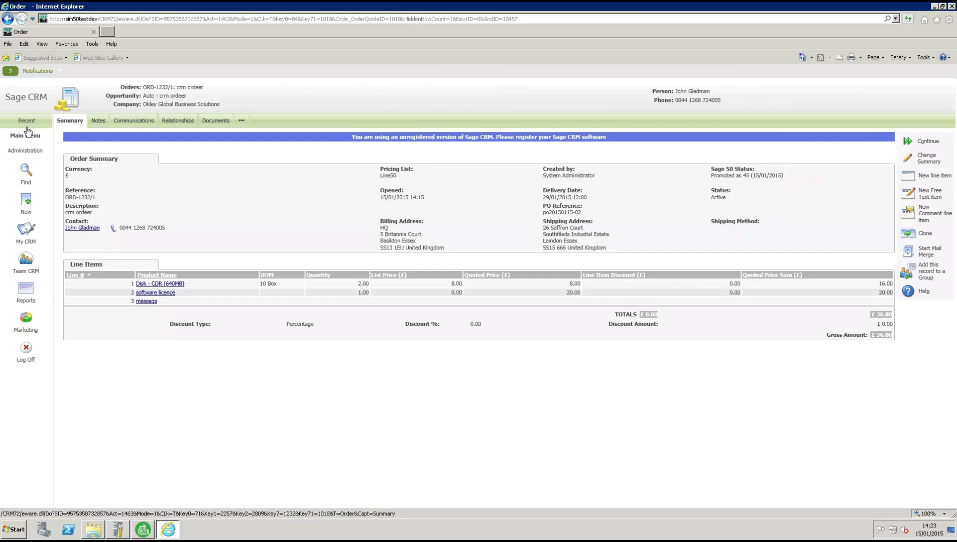
{"action": "left_click", "coordinate": [173, 105]}
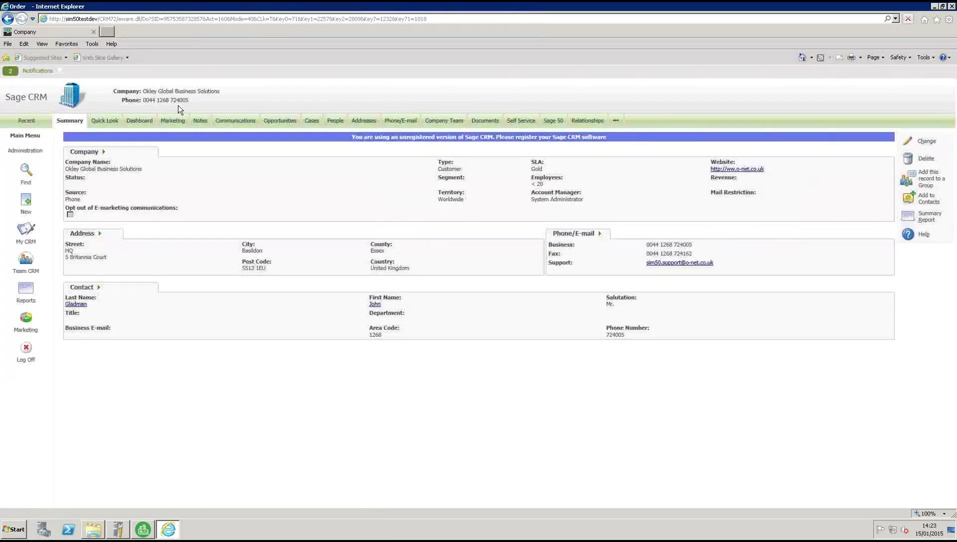
- Open the Sage 50 quoting page and check the notebook's 4.50 base price and 64 stock
{"action": "left_click", "coordinate": [554, 122]}
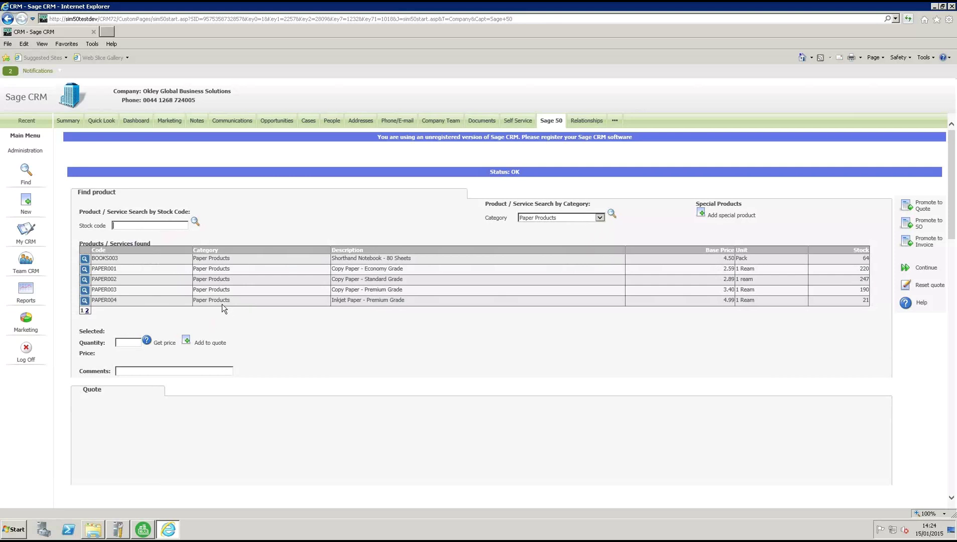
{"action": "left_click", "coordinate": [86, 311]}
{"action": "double_click", "coordinate": [728, 259]}
{"action": "double_click", "coordinate": [865, 258]}
{"action": "left_click", "coordinate": [84, 259]}
- Add Shorthand Notebook - 80 Sheets (BOOKS003) to the quote with quantity 10 at 4.28
{"action": "left_click", "coordinate": [85, 260]}
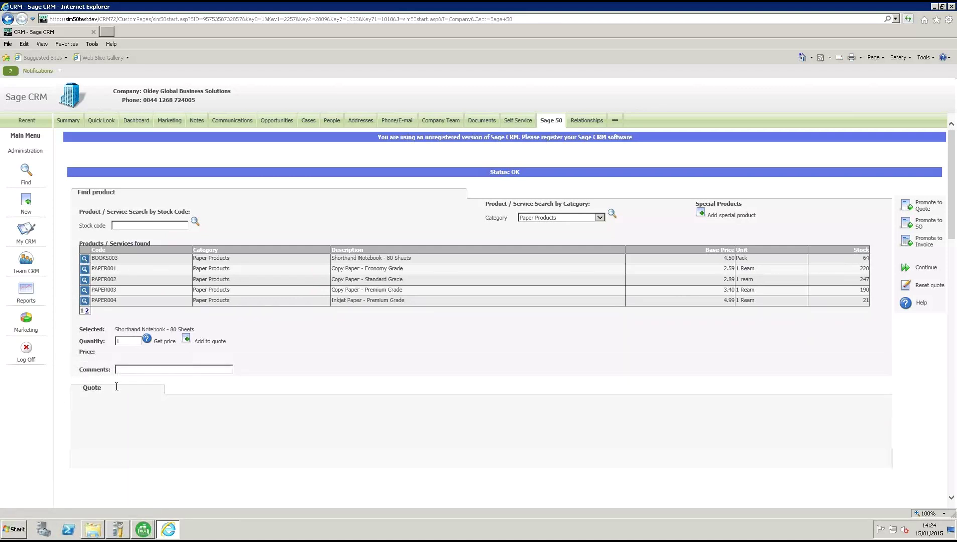
{"action": "left_click", "coordinate": [129, 343]}
{"action": "type", "text": "0"}
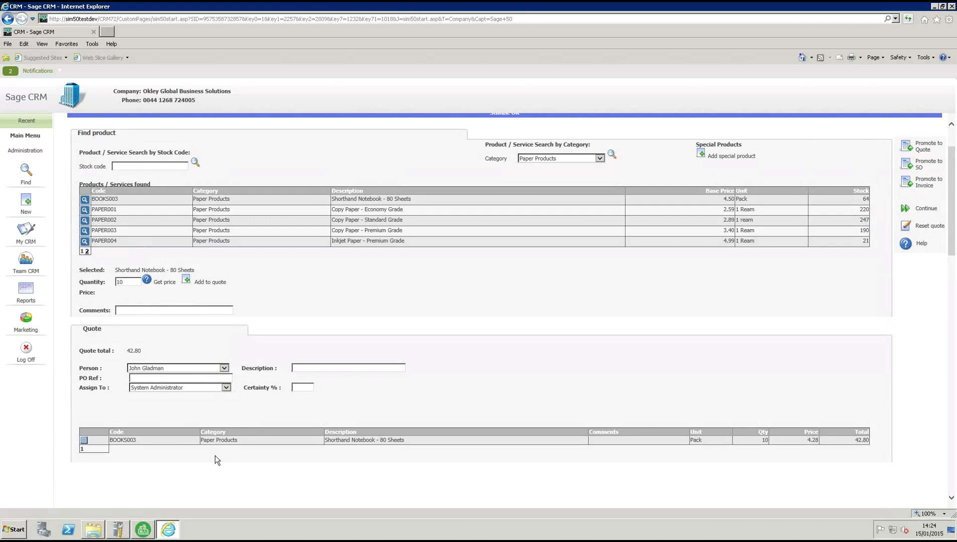
{"action": "left_click", "coordinate": [807, 439]}
- Add Inkjet Paper - Premium Grade (PAPER004) with quantity 22, then remove that line from the quote
{"action": "left_click", "coordinate": [84, 242]}
{"action": "left_click_drag", "start_coordinate": [126, 282], "coordinate": [96, 283]}
{"action": "type", "text": "22"}
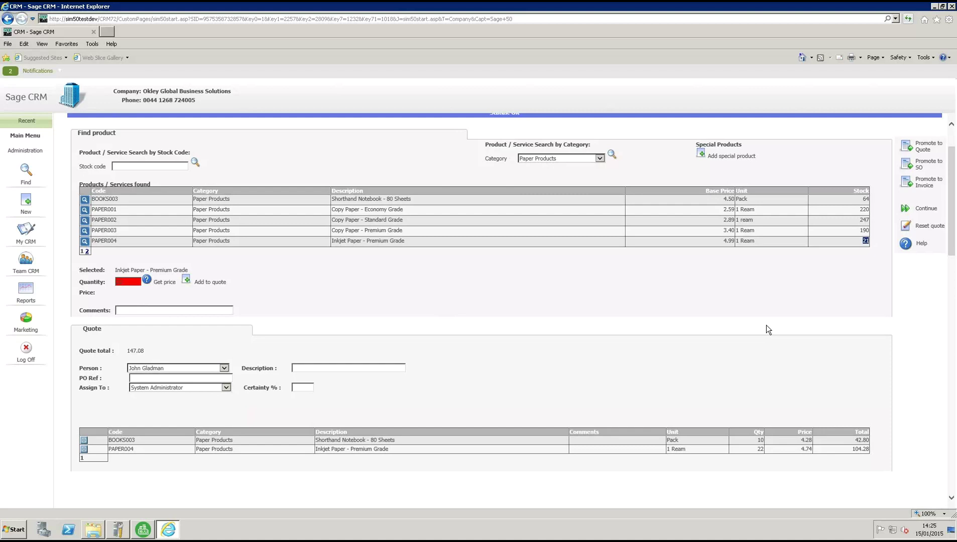
{"action": "left_click", "coordinate": [84, 452]}
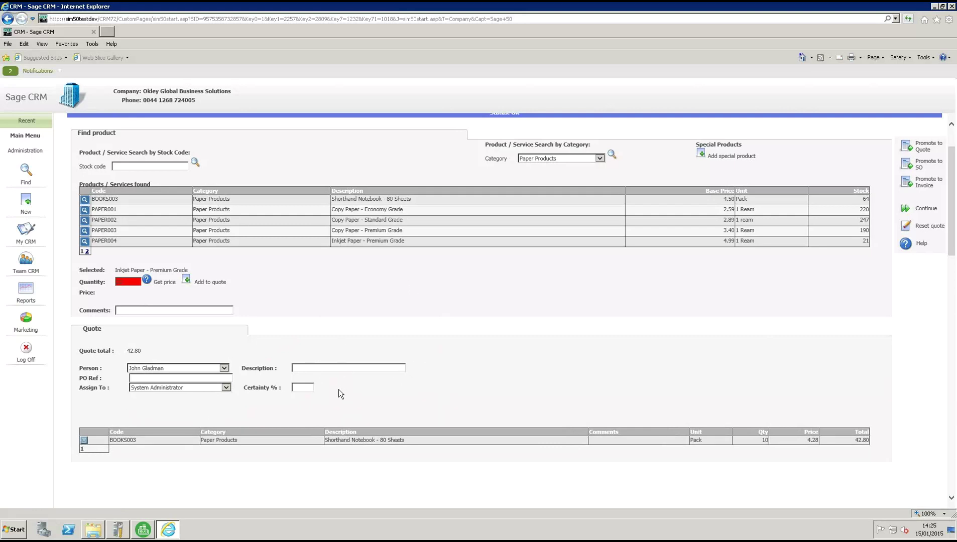
{"action": "left_click", "coordinate": [330, 368]}
{"action": "type", "text": "qq desc"}
{"action": "key", "text": "BackSpace"}
{"action": "key", "text": "BackSpace"}
{"action": "key", "text": "BackSpace"}
{"action": "key", "text": "BackSpace"}
{"action": "type", "text": "order"}
{"action": "type", "text": "po"}
{"action": "type", "text": "20150"}
{"action": "type", "text": "115-0"}
{"action": "type", "text": "4"}
{"action": "left_click", "coordinate": [305, 388]}
{"action": "type", "text": "100"}
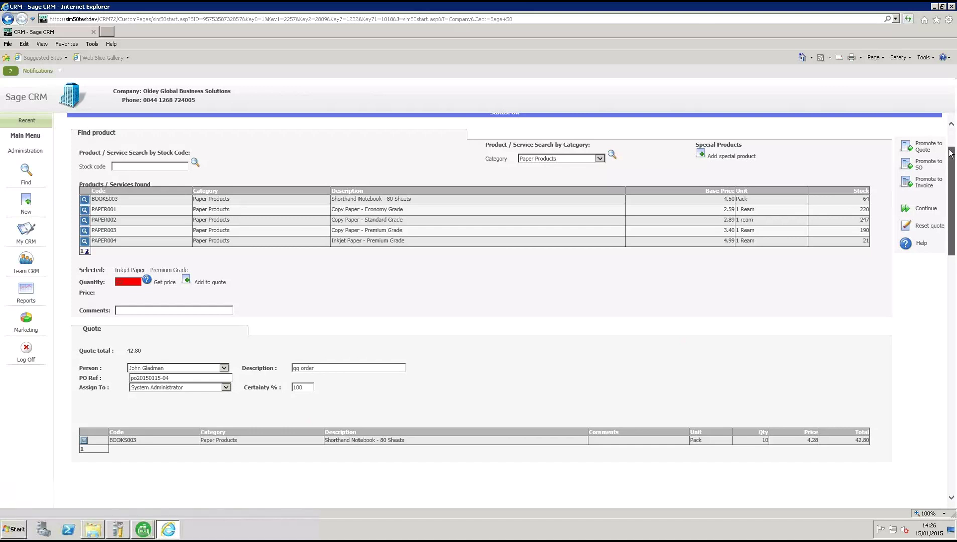
- Confirm the message that Sage 50 order 46 was created, then switch to Sage 50 Accounts
{"action": "scroll", "coordinate": [951, 153], "scroll_direction": "up", "scroll_amount": 2}
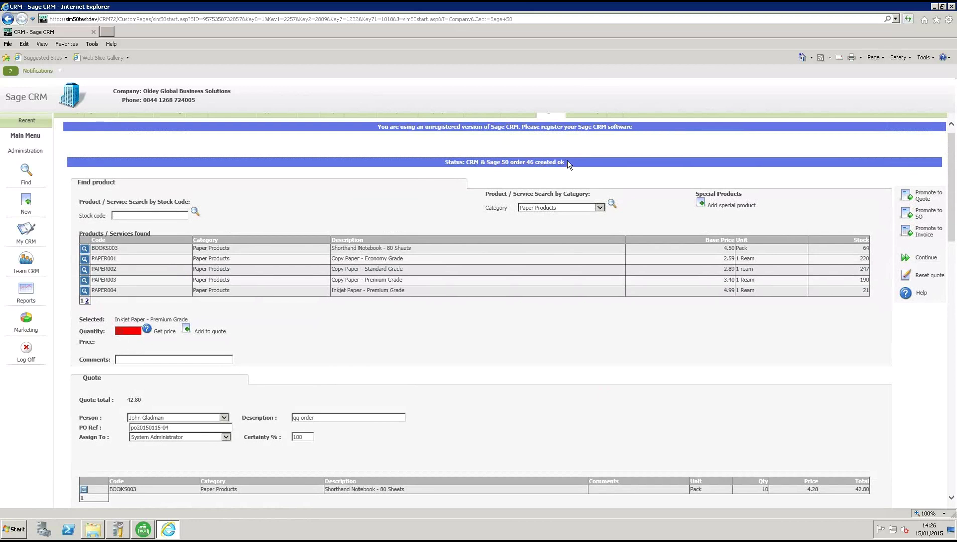
{"action": "left_click_drag", "start_coordinate": [532, 161], "coordinate": [527, 163]}
{"action": "left_click", "coordinate": [147, 531]}
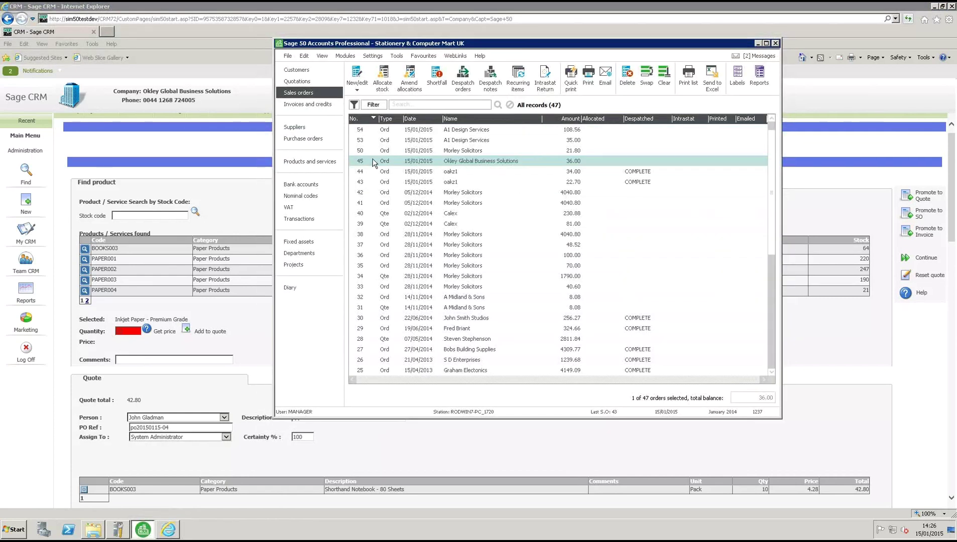
- Check that Sage 50 order 46 holds 10 BOOKS003 at 4.28 totalling 42.80, then return to CRM
{"action": "left_click", "coordinate": [366, 118]}
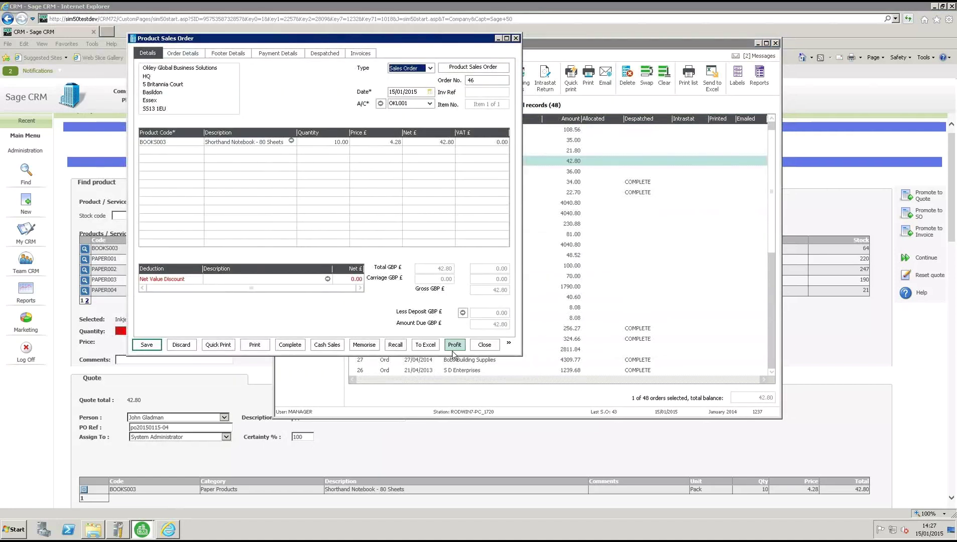
{"action": "left_click", "coordinate": [485, 344]}
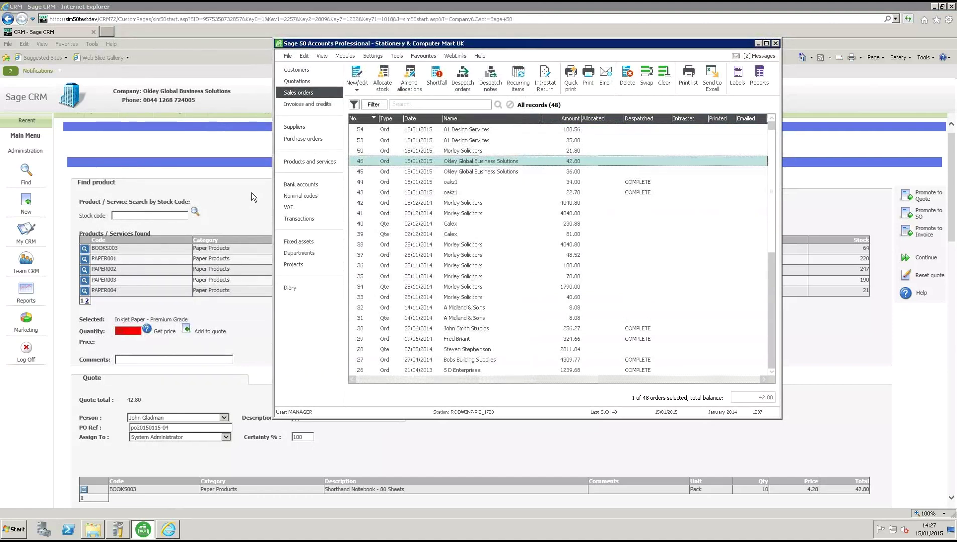
{"action": "left_click", "coordinate": [249, 191]}
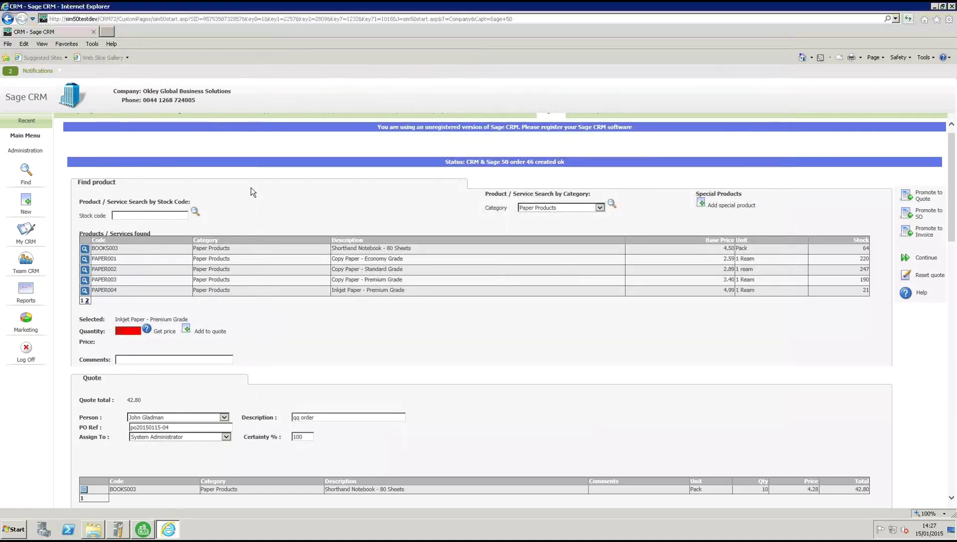